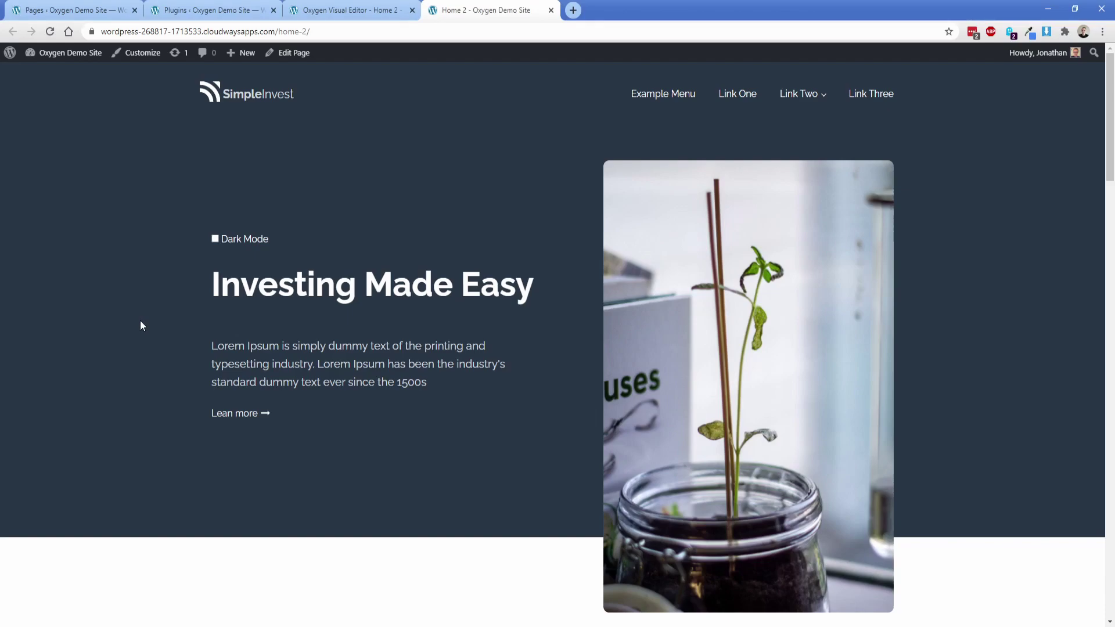
Turn Dark Mode on, toggle it off and on, then switch it off and scroll through the sections
{"action": "left_click", "coordinate": [215, 240]}
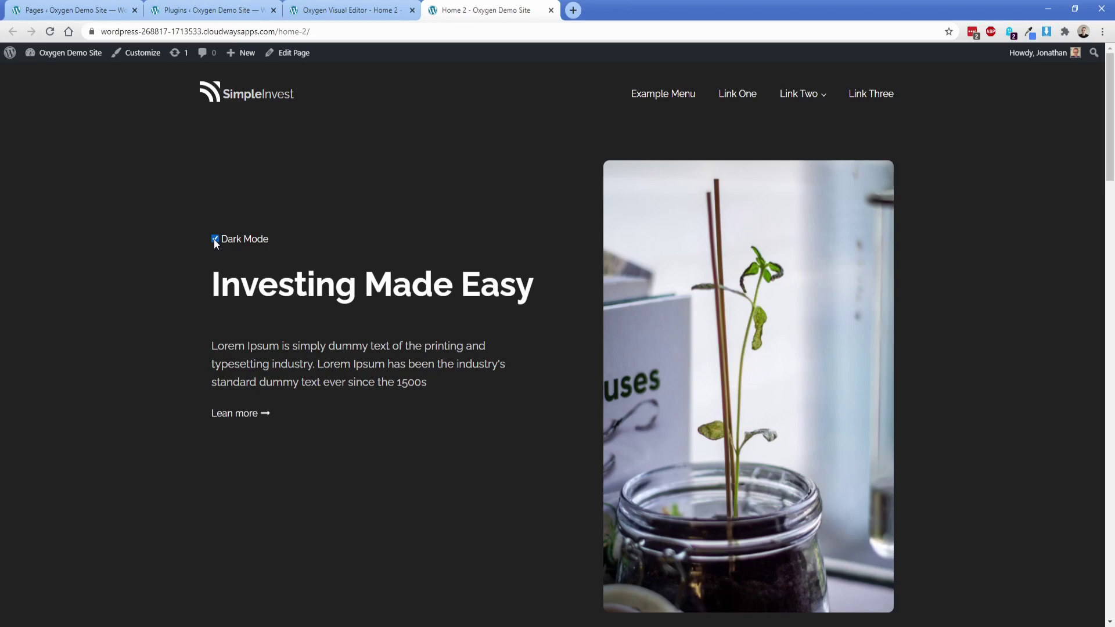
{"action": "left_click", "coordinate": [215, 240]}
{"action": "left_click", "coordinate": [215, 239]}
{"action": "left_click", "coordinate": [215, 240]}
{"action": "scroll", "coordinate": [149, 307], "scroll_direction": "down", "scroll_amount": 8}
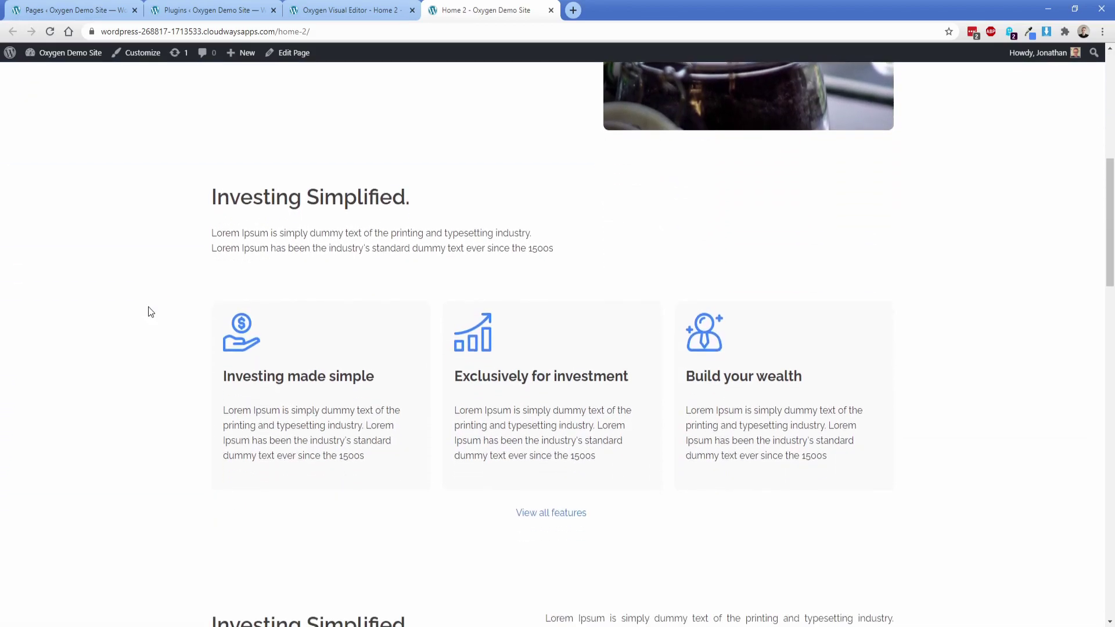
{"action": "scroll", "coordinate": [150, 342], "scroll_direction": "down", "scroll_amount": 8}
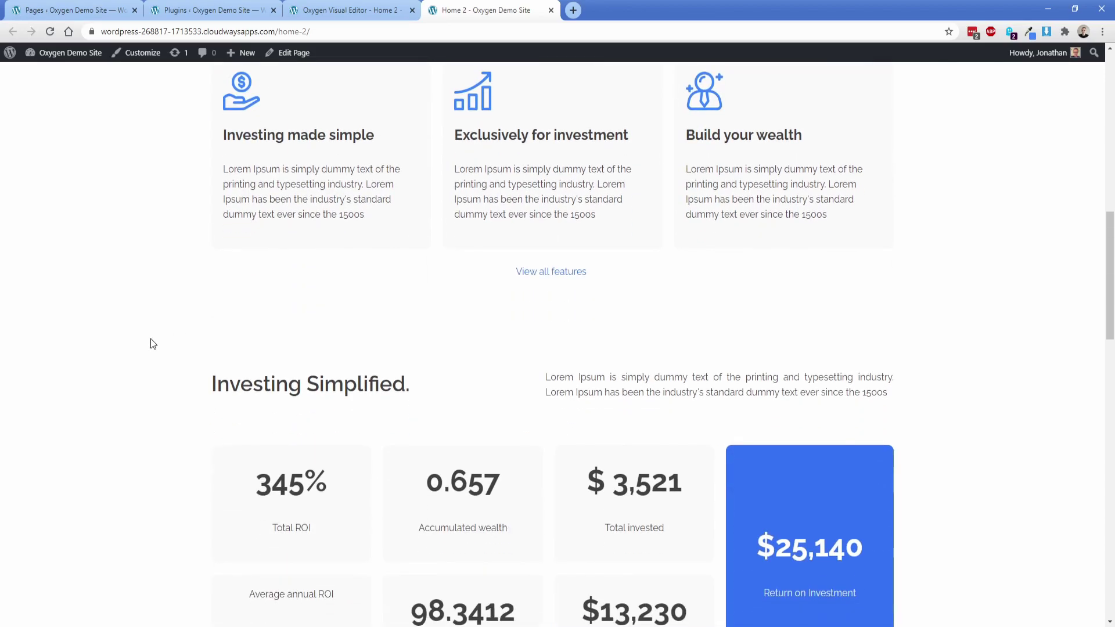
{"action": "scroll", "coordinate": [151, 339], "scroll_direction": "down", "scroll_amount": 10}
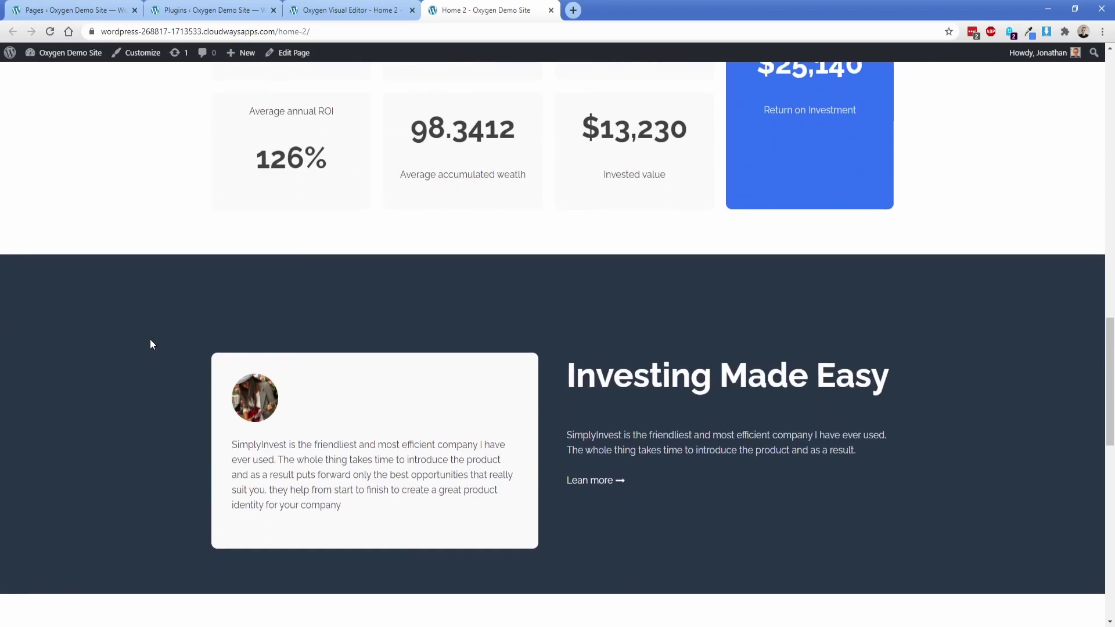
{"action": "scroll", "coordinate": [157, 349], "scroll_direction": "down", "scroll_amount": 4}
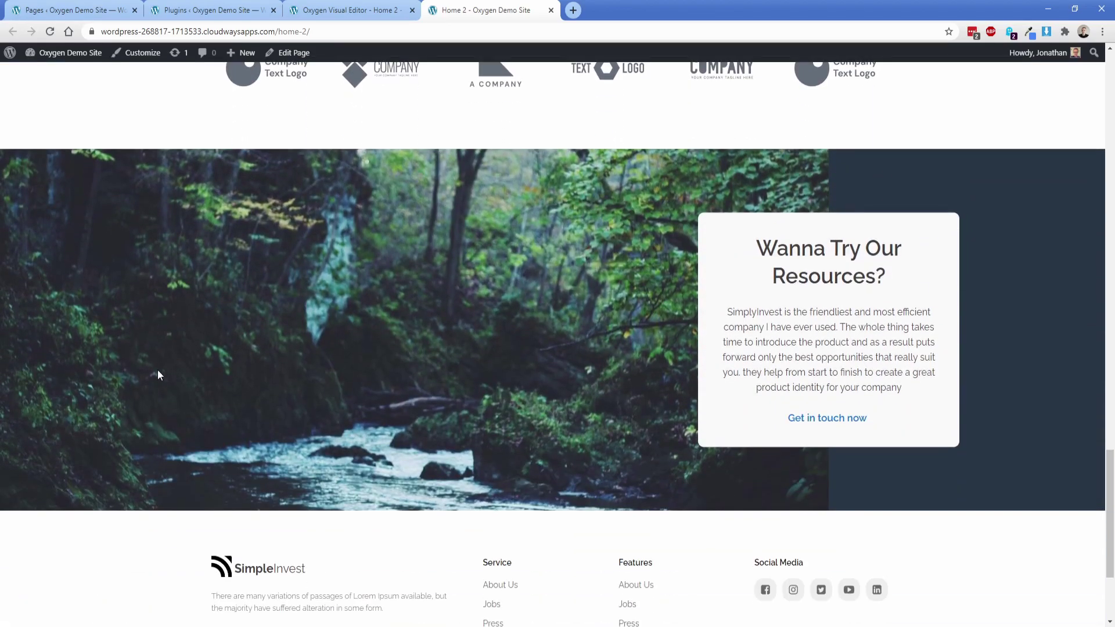
{"action": "scroll", "coordinate": [158, 348], "scroll_direction": "up", "scroll_amount": 20}
{"action": "scroll", "coordinate": [162, 313], "scroll_direction": "up", "scroll_amount": 6}
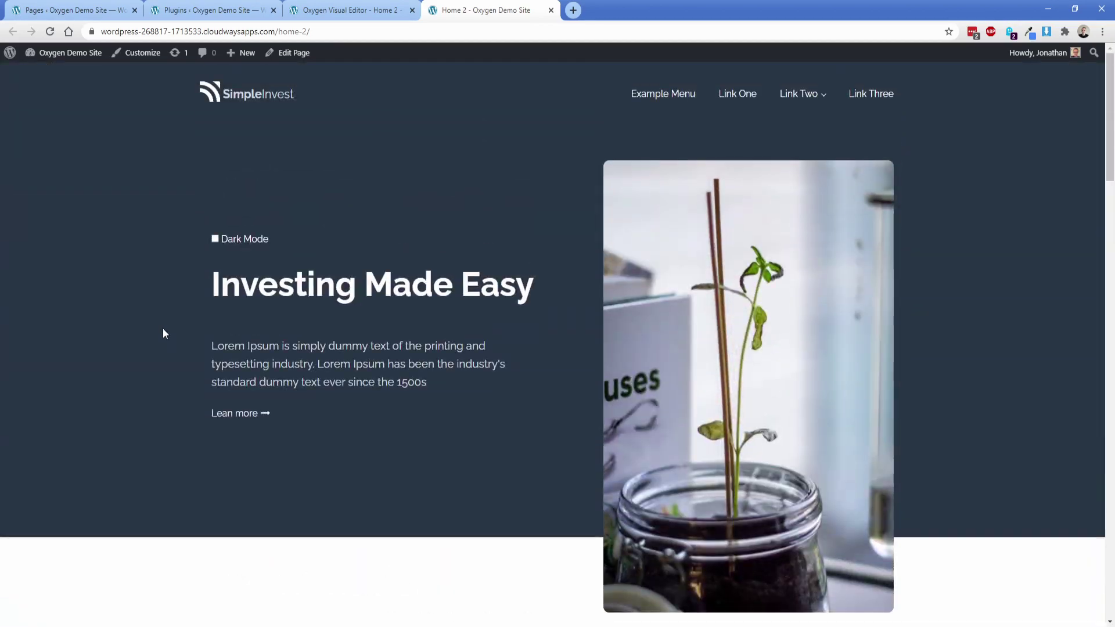
Re-enable Dark Mode and scroll the page, then turn it off to compare section colours
{"action": "left_click", "coordinate": [215, 239]}
{"action": "scroll", "coordinate": [143, 330], "scroll_direction": "down", "scroll_amount": 8}
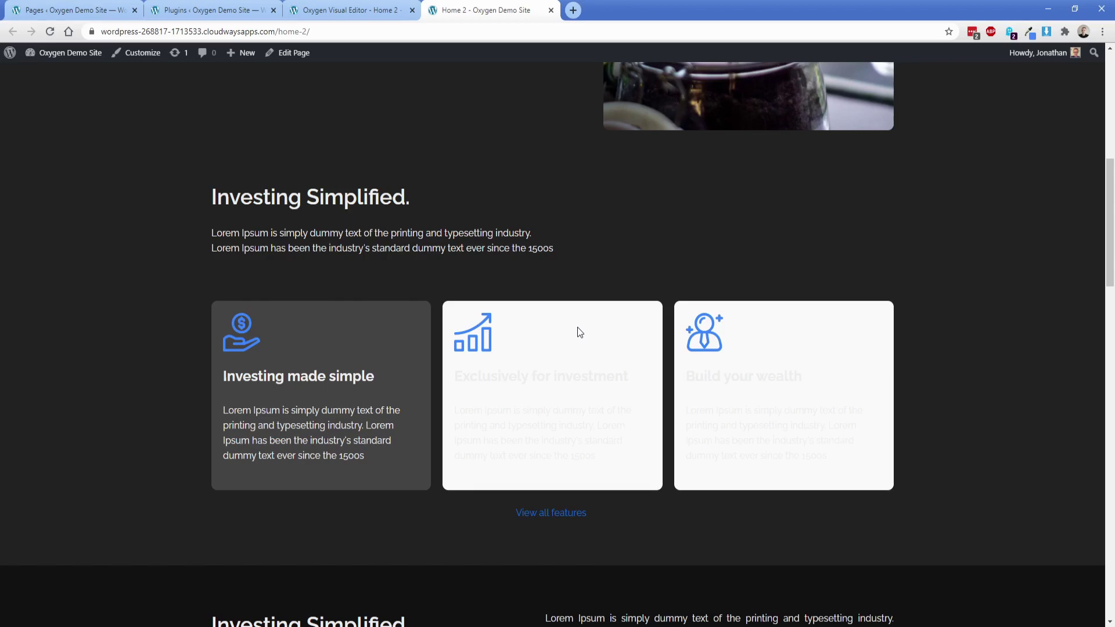
{"action": "scroll", "coordinate": [134, 387], "scroll_direction": "down", "scroll_amount": 15}
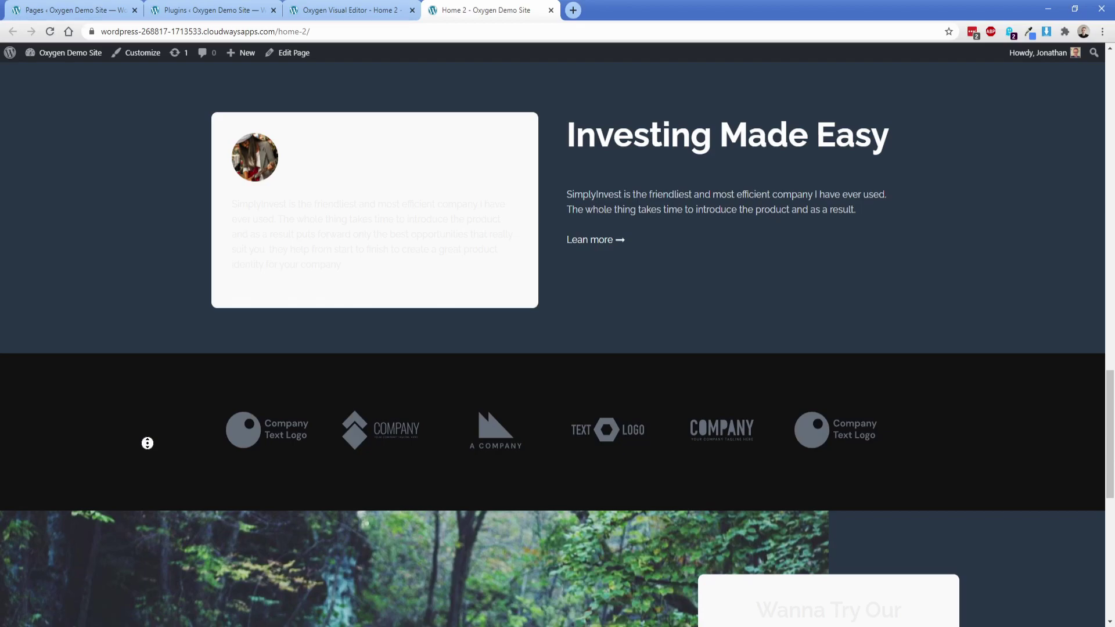
{"action": "scroll", "coordinate": [148, 443], "scroll_direction": "up", "scroll_amount": 20}
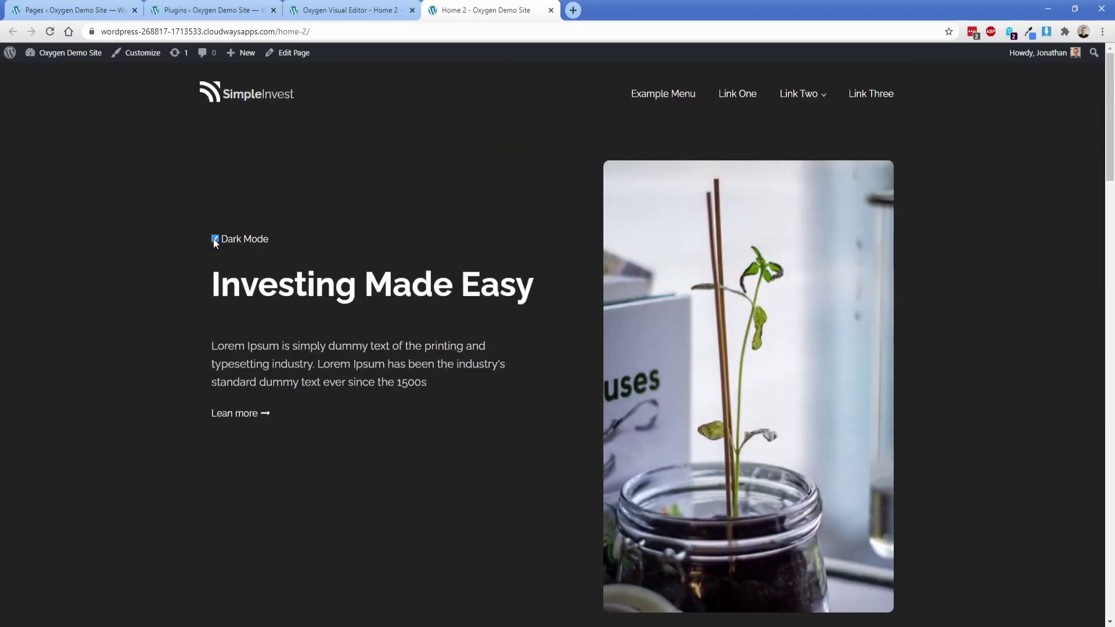
{"action": "left_click", "coordinate": [214, 239]}
{"action": "scroll", "coordinate": [155, 301], "scroll_direction": "down", "scroll_amount": 18}
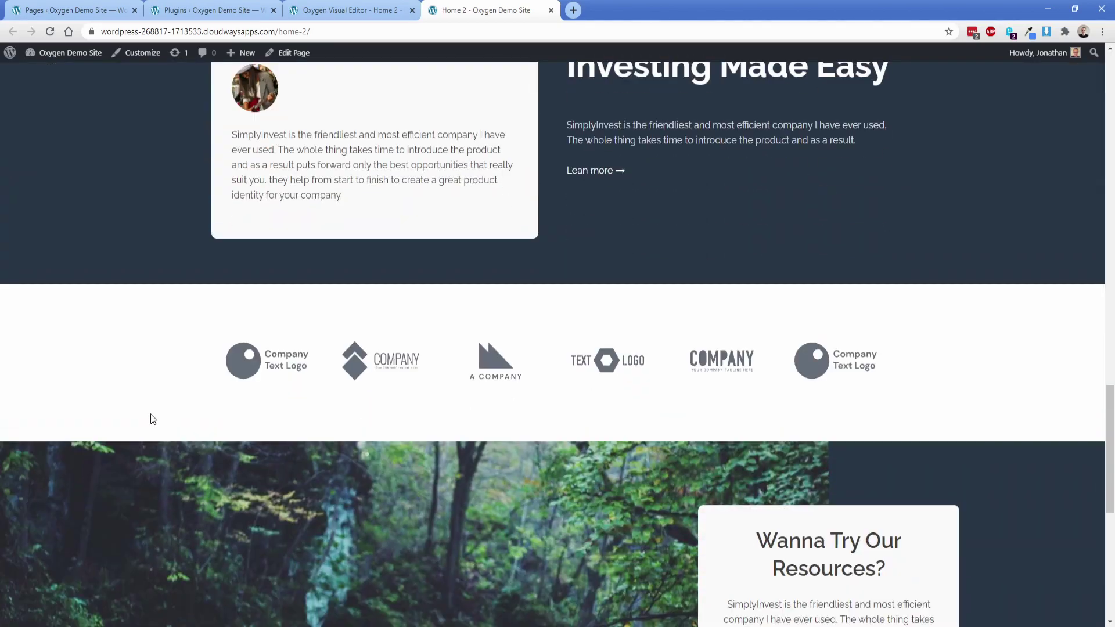
{"action": "scroll", "coordinate": [152, 420], "scroll_direction": "down", "scroll_amount": 1}
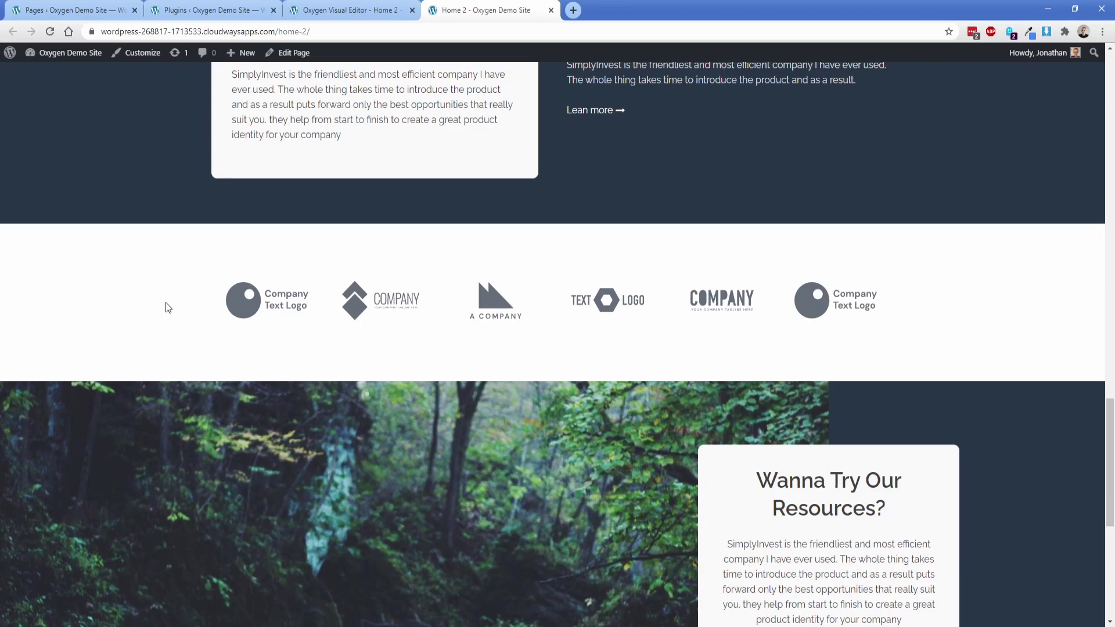
{"action": "scroll", "coordinate": [168, 308], "scroll_direction": "up", "scroll_amount": 15}
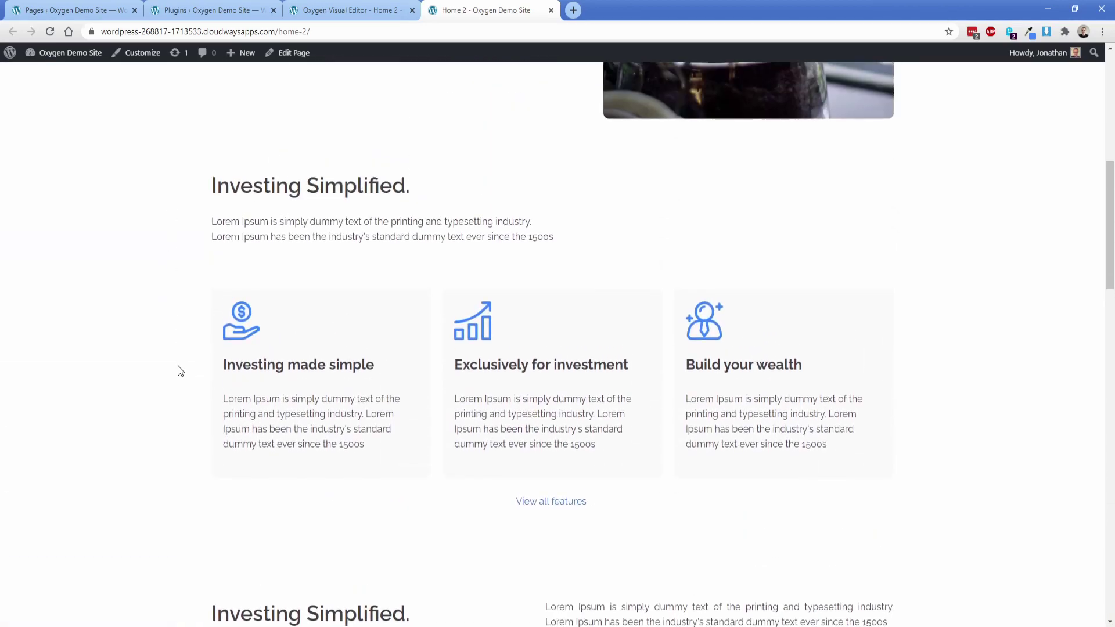
{"action": "scroll", "coordinate": [181, 370], "scroll_direction": "up", "scroll_amount": 2}
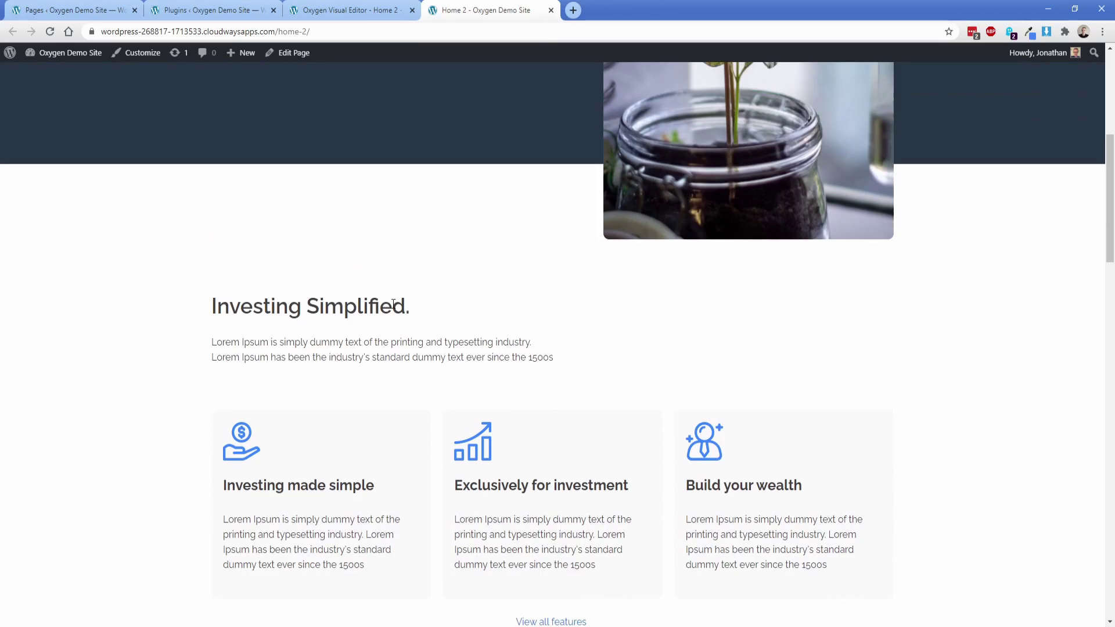
{"action": "scroll", "coordinate": [152, 402], "scroll_direction": "up", "scroll_amount": 4}
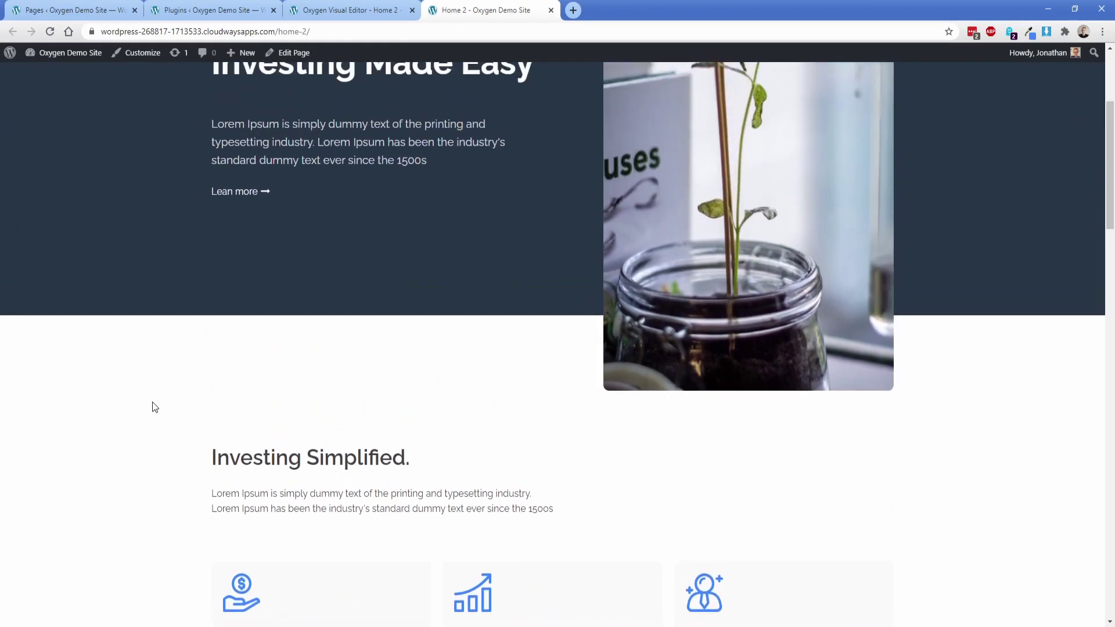
Turn Dark Mode back on and highlight the 'Investing Simplified.' heading above the feature cards
{"action": "left_click", "coordinate": [215, 107]}
{"action": "scroll", "coordinate": [155, 417], "scroll_direction": "down", "scroll_amount": 4}
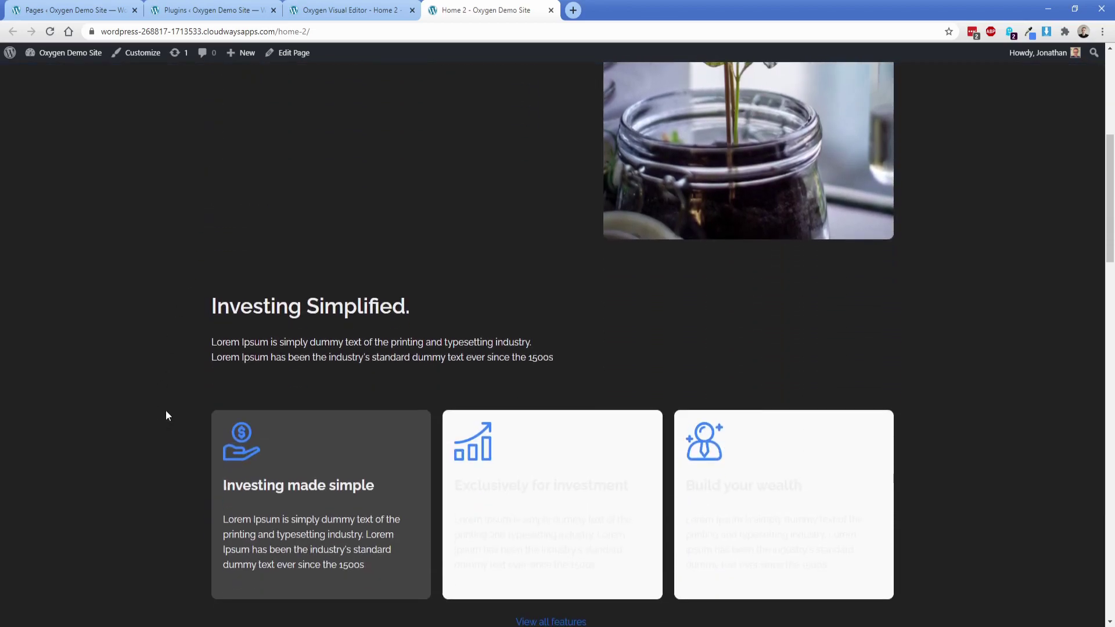
{"action": "left_click_drag", "start_coordinate": [211, 306], "coordinate": [409, 306]}
{"action": "left_click", "coordinate": [437, 312]}
In the visual editor, check the hero section's bg-black class, then select the Dark Mode code block
{"action": "left_click", "coordinate": [366, 19]}
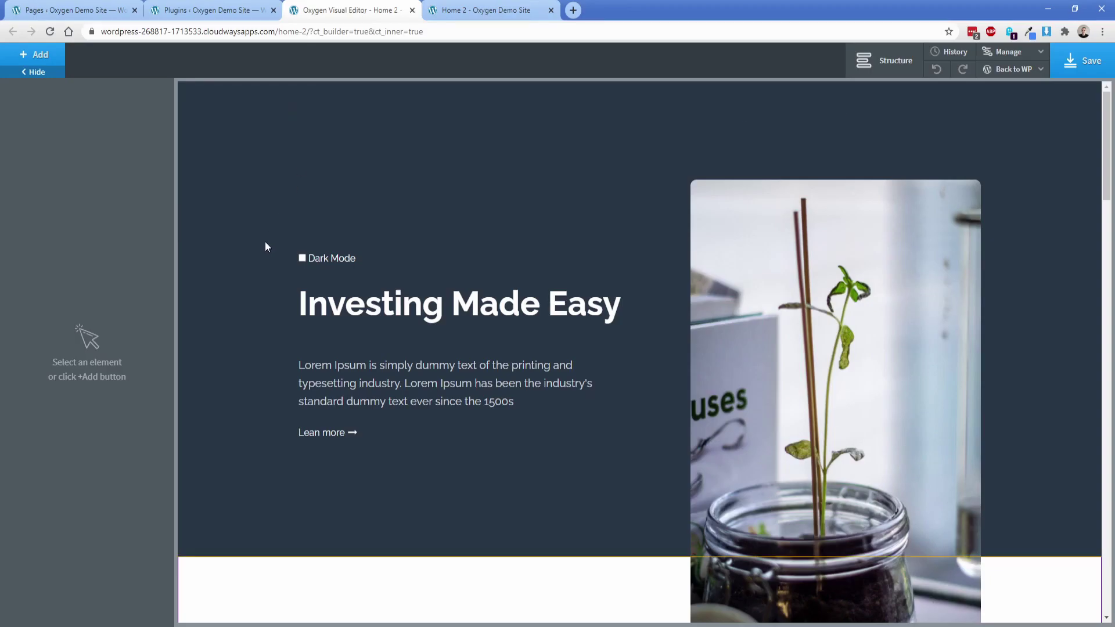
{"action": "left_click", "coordinate": [243, 295]}
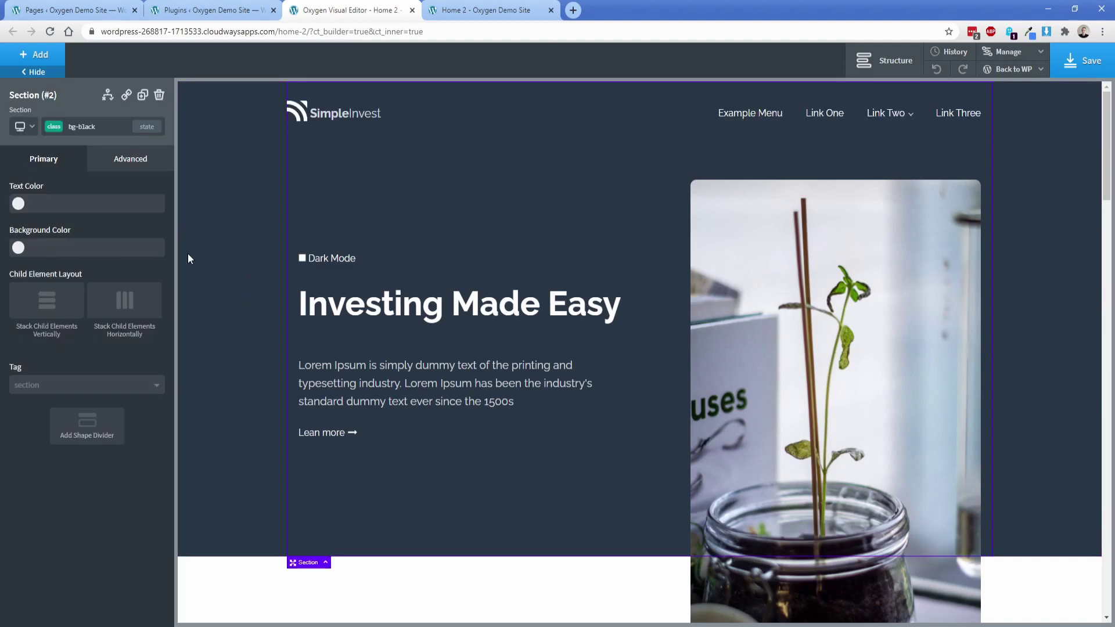
{"action": "left_click", "coordinate": [52, 130]}
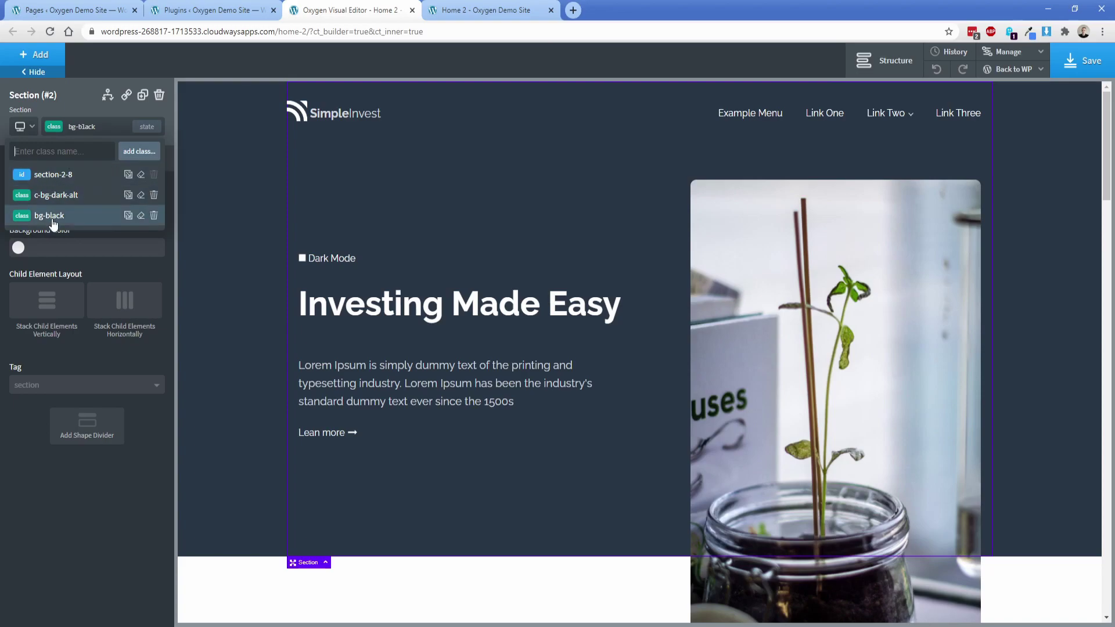
{"action": "left_click", "coordinate": [332, 258]}
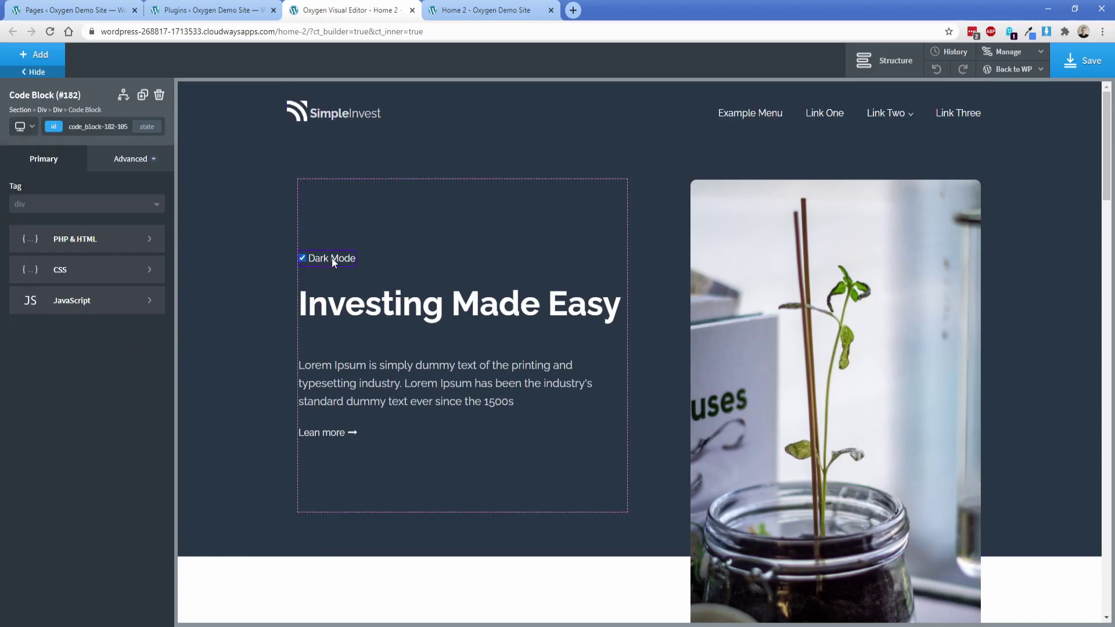
Open the code block's CSS and review the .bg-dark and .bg-black selectors
{"action": "left_click", "coordinate": [92, 266]}
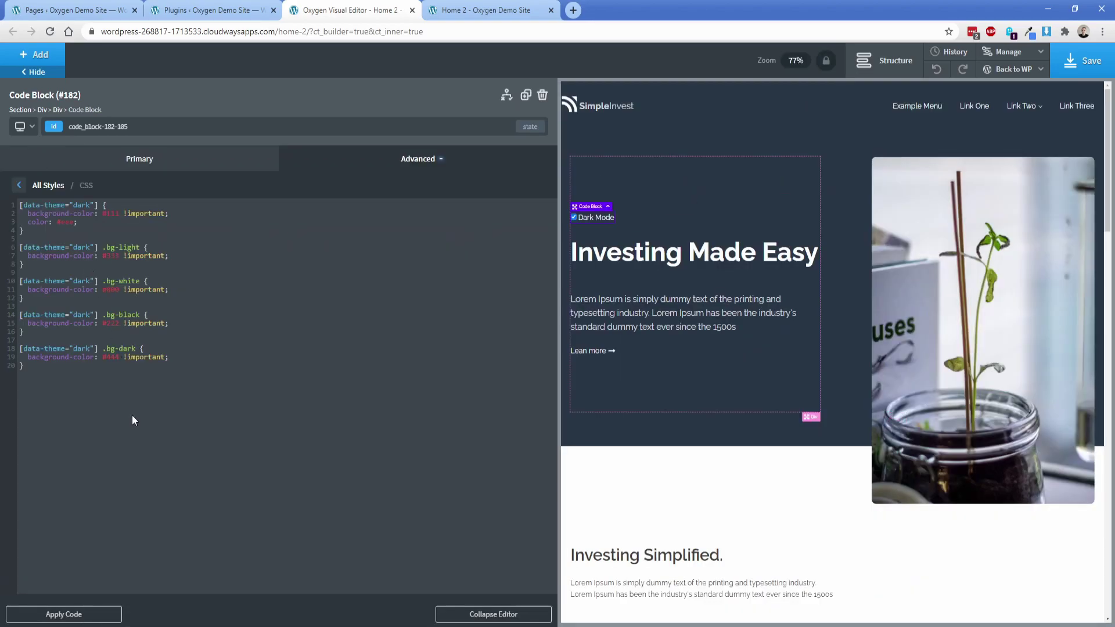
{"action": "left_click_drag", "start_coordinate": [107, 350], "coordinate": [136, 349]}
{"action": "left_click", "coordinate": [108, 363]}
{"action": "left_click_drag", "start_coordinate": [107, 314], "coordinate": [140, 314]}
{"action": "scroll", "coordinate": [668, 493], "scroll_direction": "down", "scroll_amount": 5}
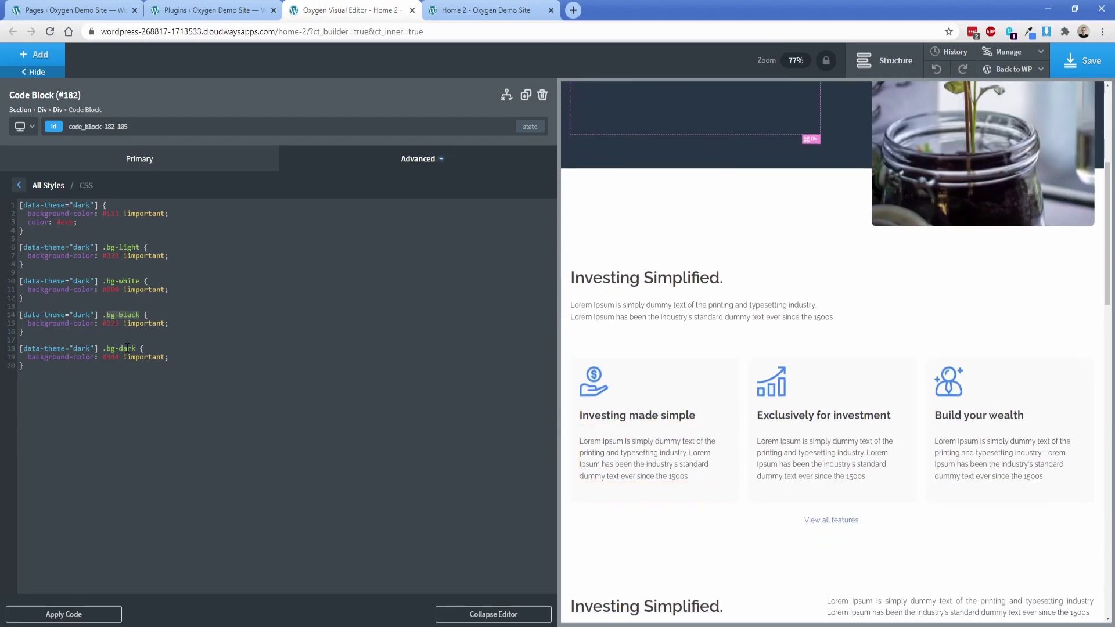
{"action": "left_click_drag", "start_coordinate": [107, 349], "coordinate": [135, 349]}
Duplicate the .bg-dark rule as .bg-dark-2 with background #555 instead of #444
{"action": "left_click_drag", "start_coordinate": [20, 365], "coordinate": [21, 351]}
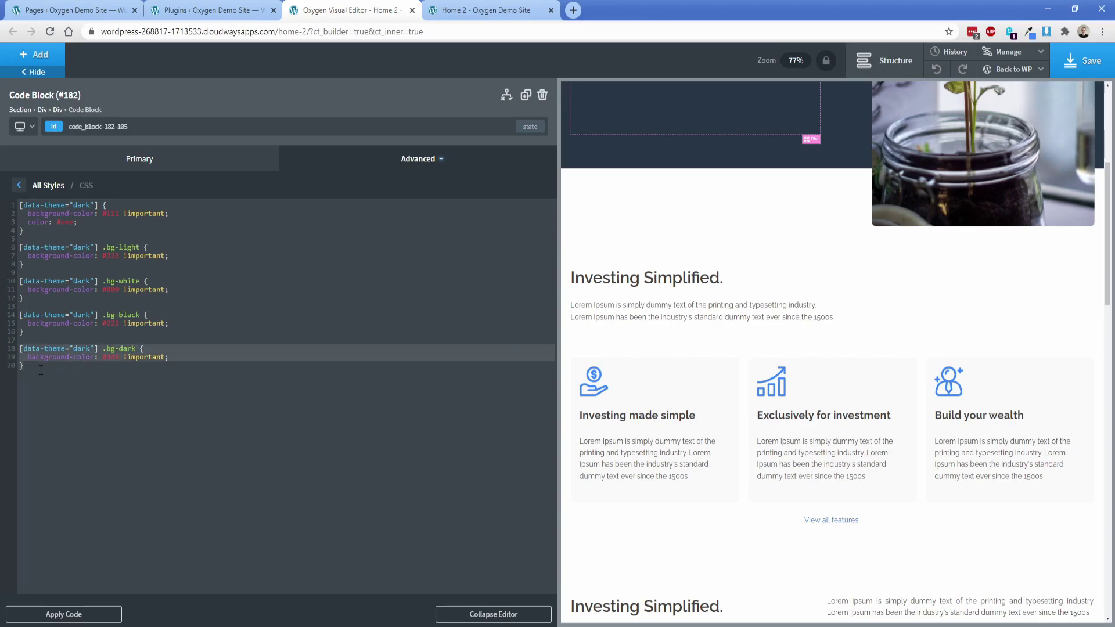
{"action": "left_click", "coordinate": [41, 371]}
{"action": "type", "text": "[data-theme=\"dark\"] .bg-dark {   background-color: #444 !important; }"}
{"action": "left_click_drag", "start_coordinate": [118, 383], "coordinate": [135, 383]}
{"action": "type", "text": "dark-2"}
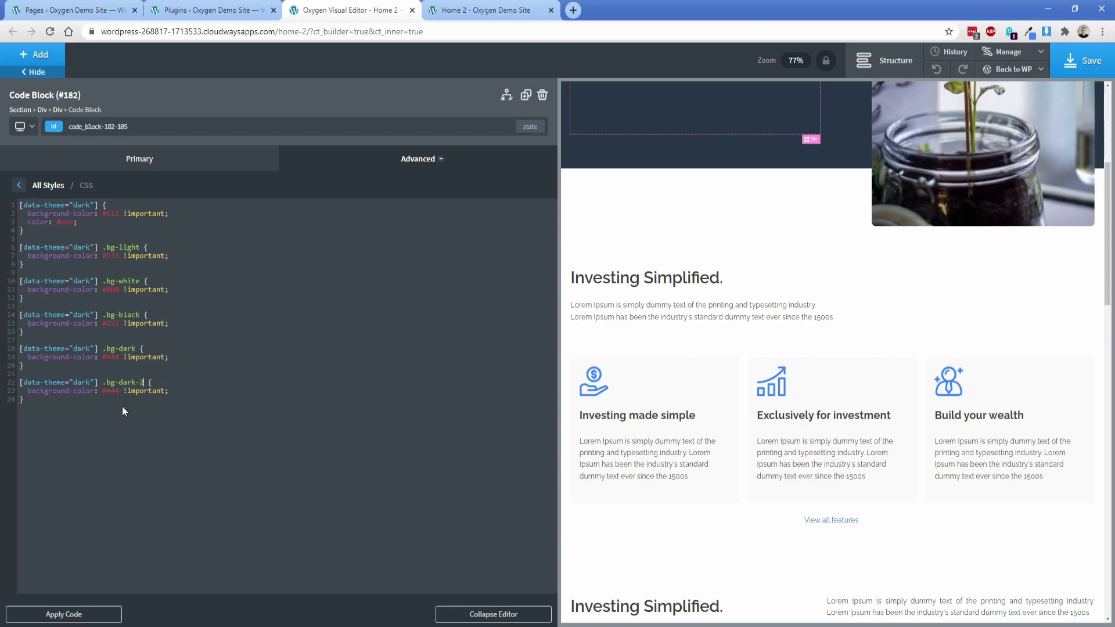
{"action": "double_click", "coordinate": [115, 391]}
{"action": "type", "text": "555"}
Assign bg-dark-2 to the 'Exclusively for investment' card, comparing with the first card's bg-dark class
{"action": "left_click", "coordinate": [848, 373]}
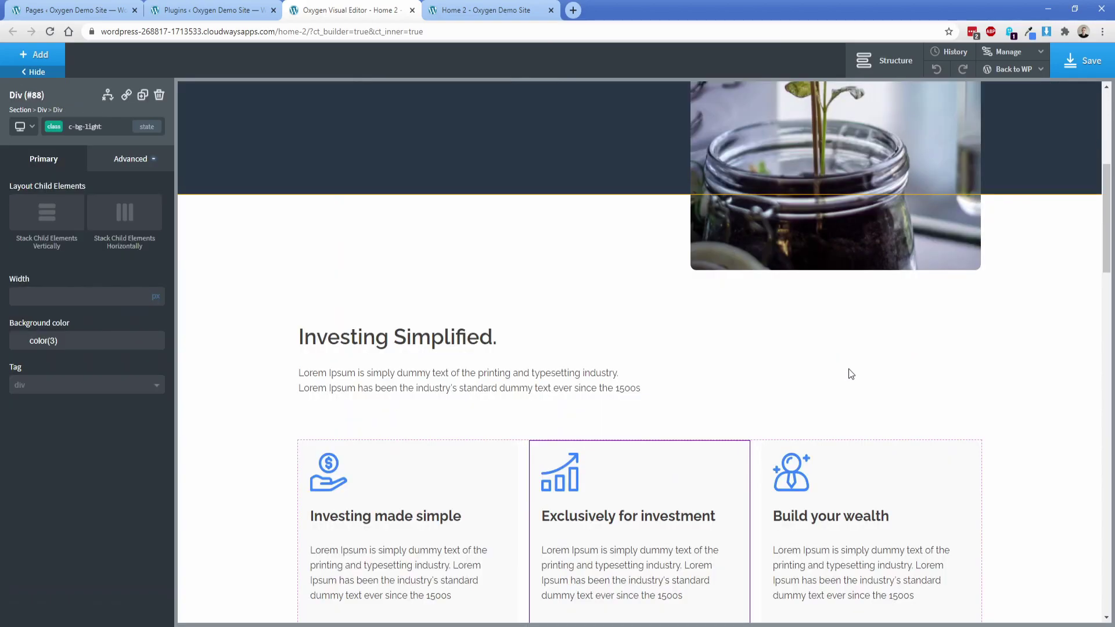
{"action": "scroll", "coordinate": [625, 406], "scroll_direction": "down", "scroll_amount": 3}
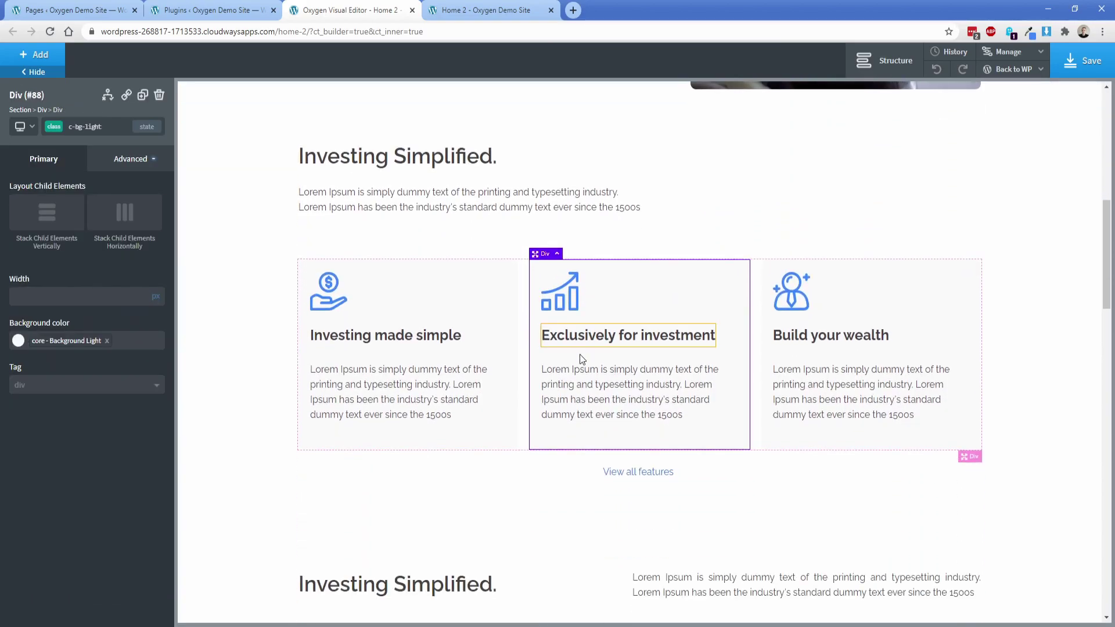
{"action": "left_click", "coordinate": [57, 134]}
{"action": "type", "text": "bg-dark-2"}
{"action": "key", "text": "Return"}
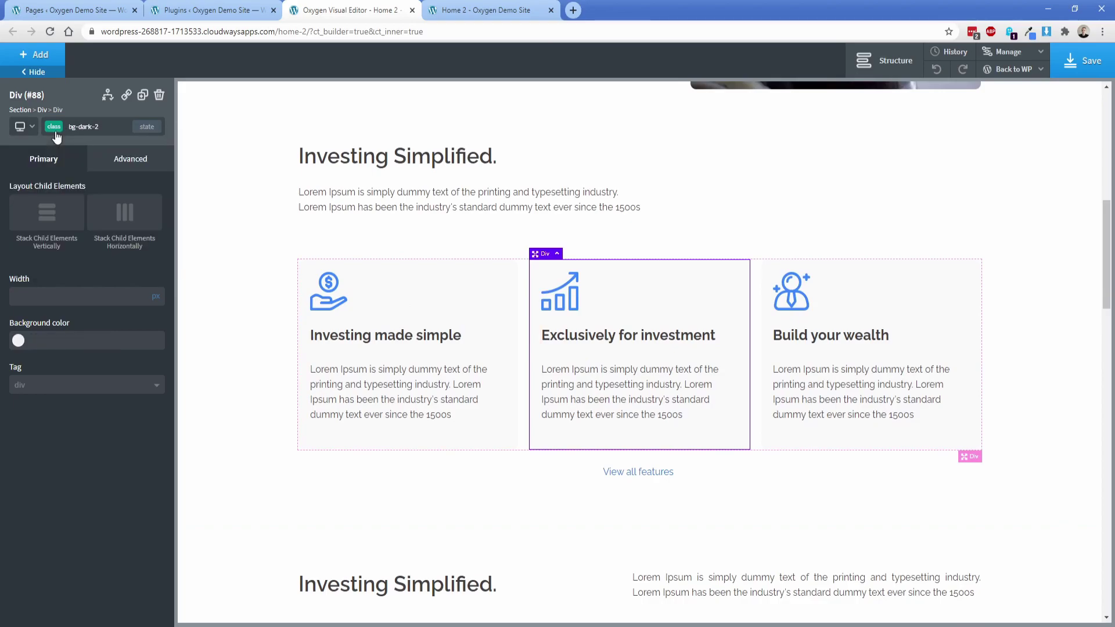
{"action": "left_click", "coordinate": [463, 291]}
{"action": "left_click_drag", "start_coordinate": [69, 126], "coordinate": [103, 126]}
{"action": "left_click", "coordinate": [683, 299]}
Save, reload the live Home 2 page to see the darkened card, then go to Plugins
{"action": "left_click", "coordinate": [1081, 60]}
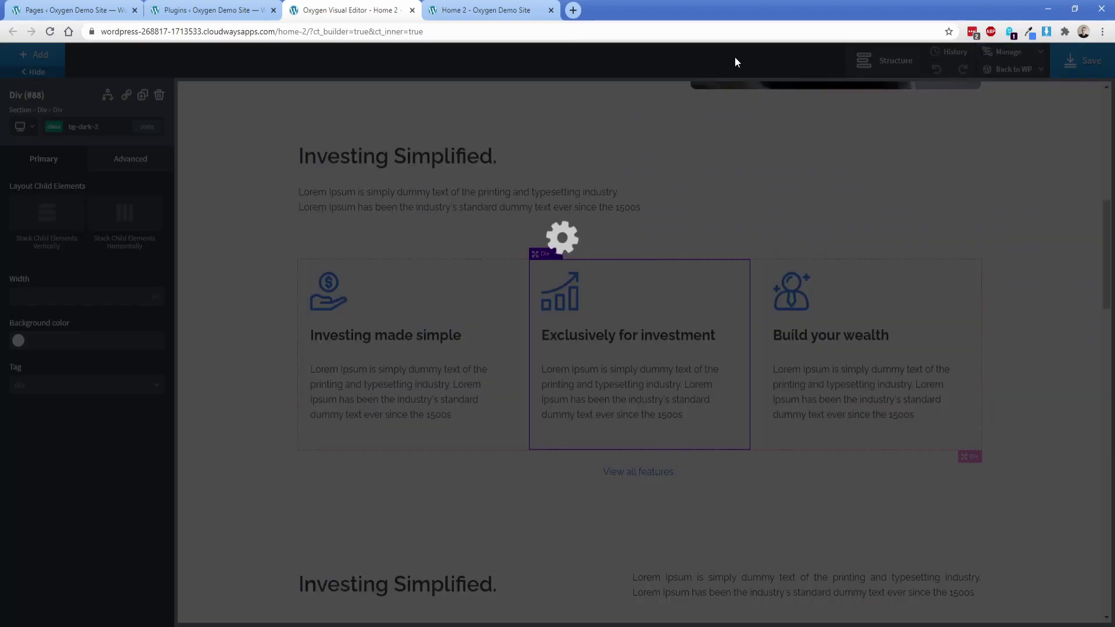
{"action": "left_click", "coordinate": [503, 12]}
{"action": "key", "text": "F5"}
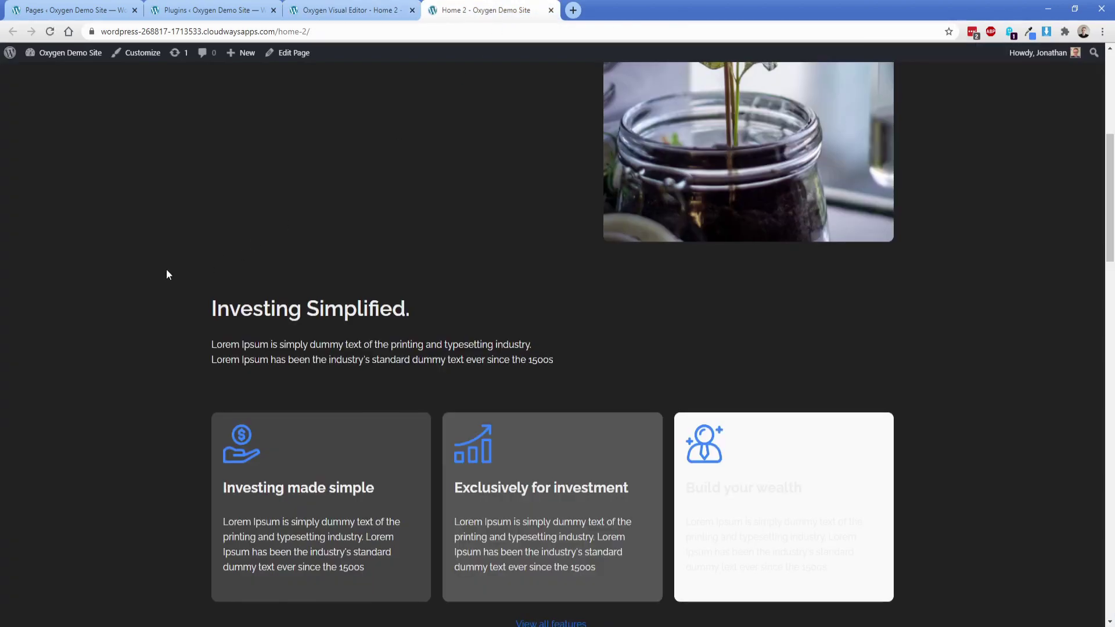
{"action": "scroll", "coordinate": [274, 334], "scroll_direction": "down", "scroll_amount": 2}
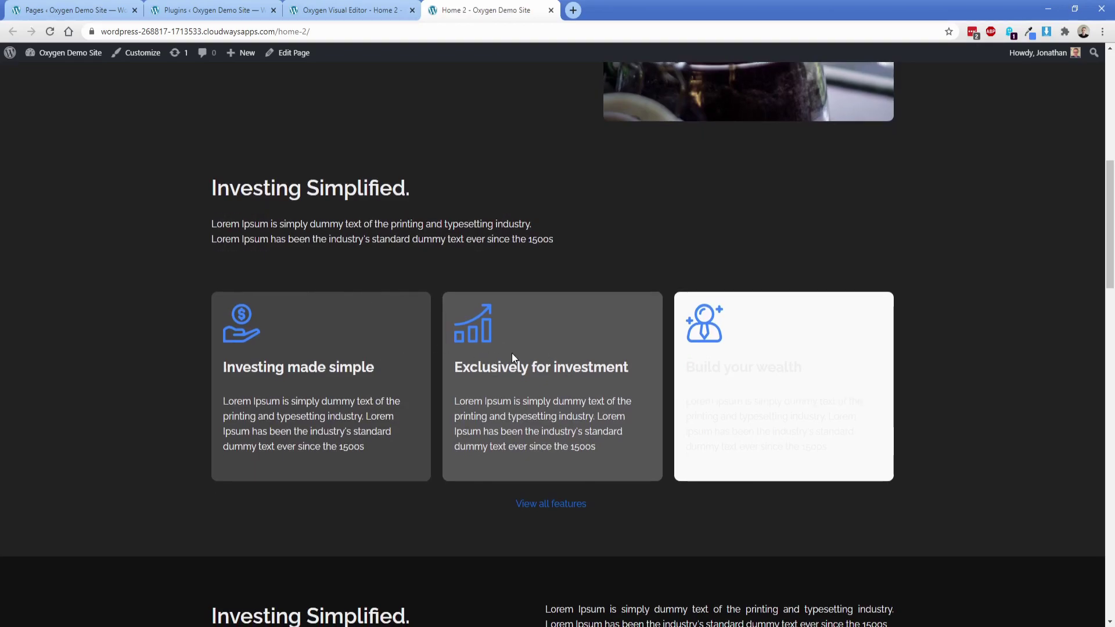
{"action": "key", "text": "ctrl+2"}
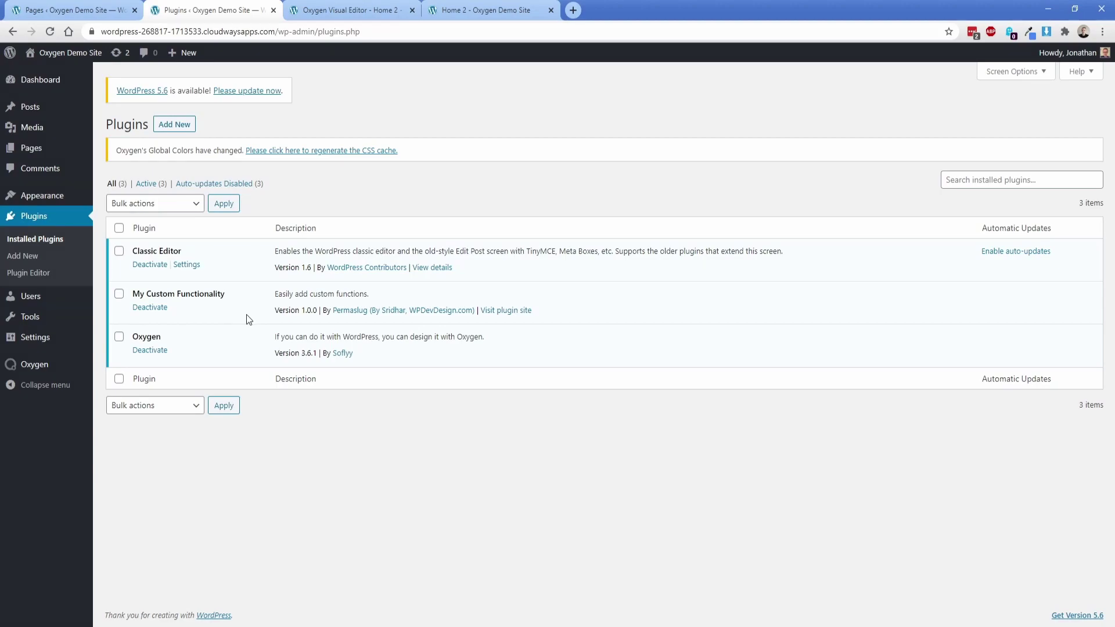
From the Pages list, open the Home — Front Page in Oxygen
{"action": "left_click", "coordinate": [49, 150]}
{"action": "mouse_move", "coordinate": [224, 342]}
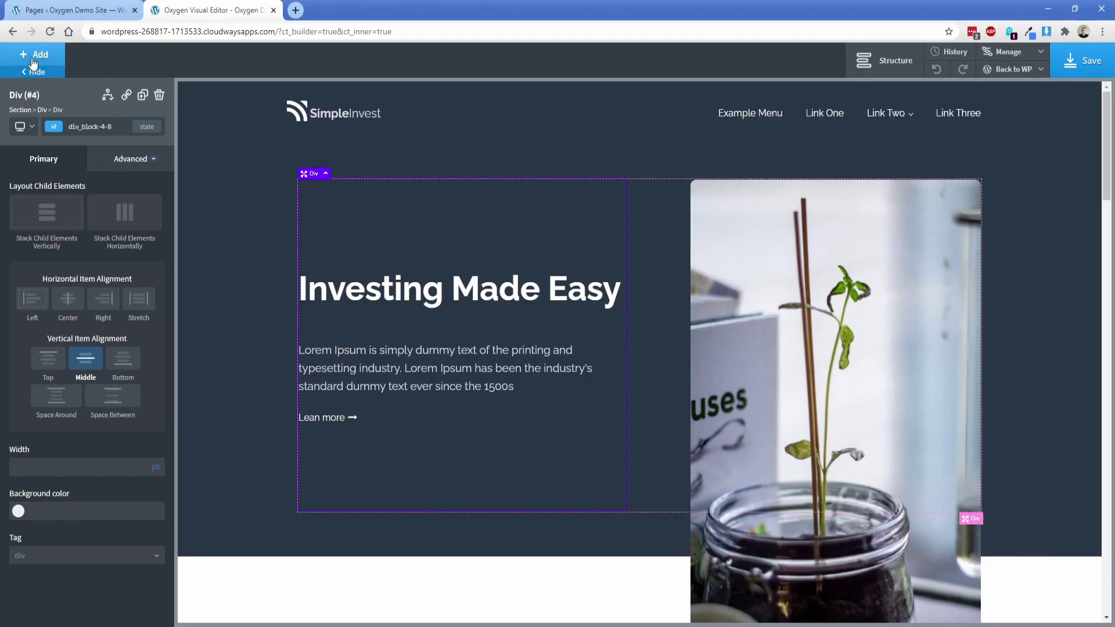
Add a Code Block to the hero and move it above the 'Investing Made Easy' heading
{"action": "left_click", "coordinate": [36, 58]}
{"action": "type", "text": "c"}
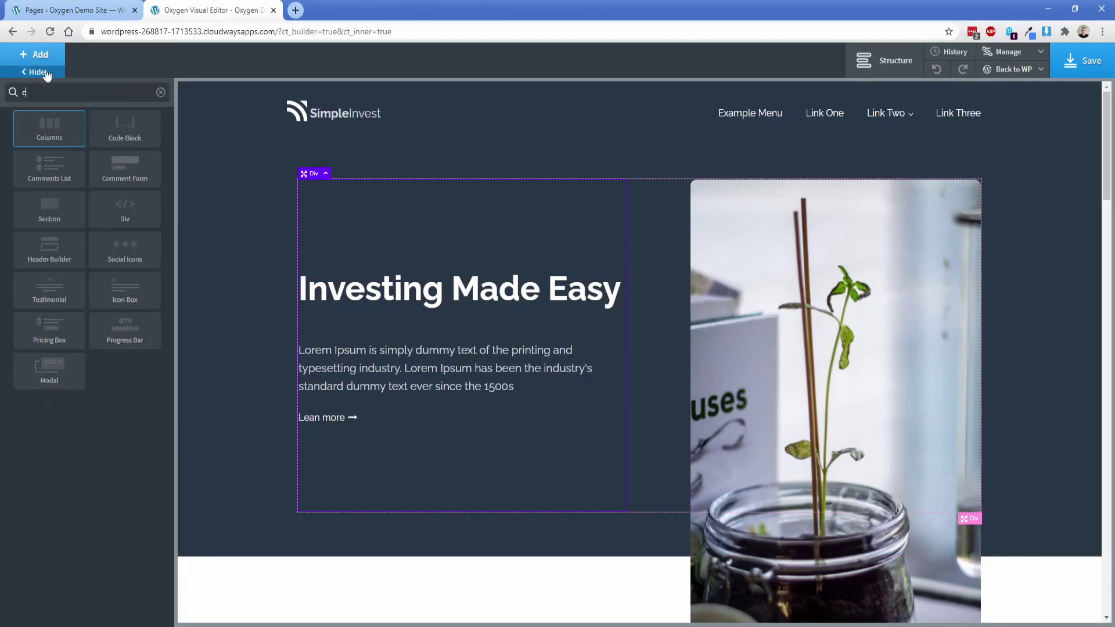
{"action": "left_click", "coordinate": [112, 142]}
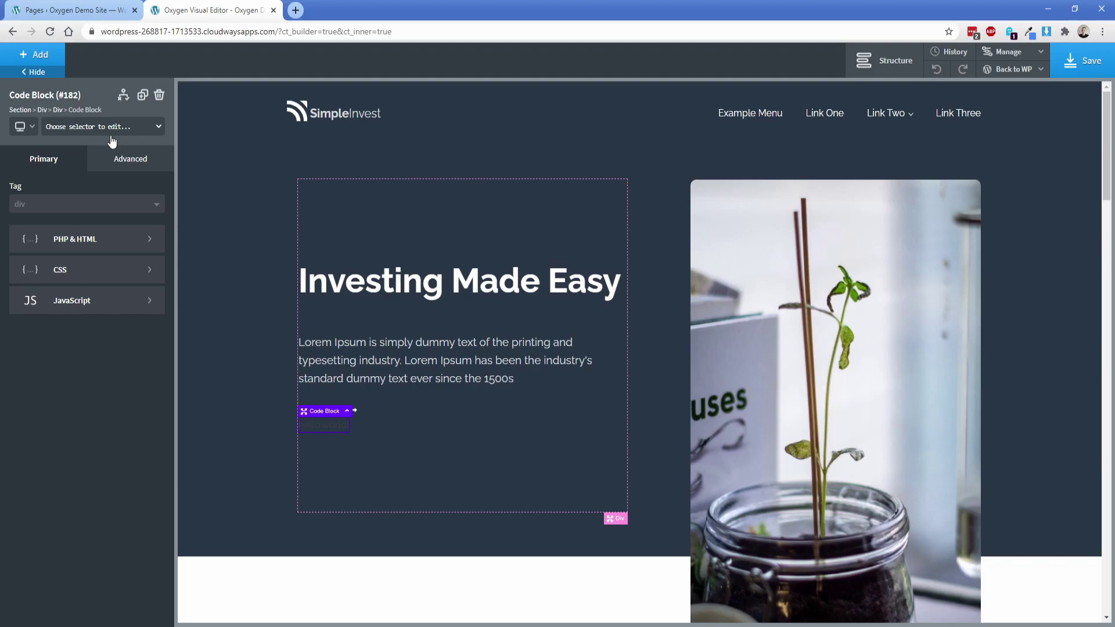
{"action": "left_click", "coordinate": [883, 60]}
{"action": "left_click_drag", "start_coordinate": [1028, 278], "coordinate": [1040, 217]}
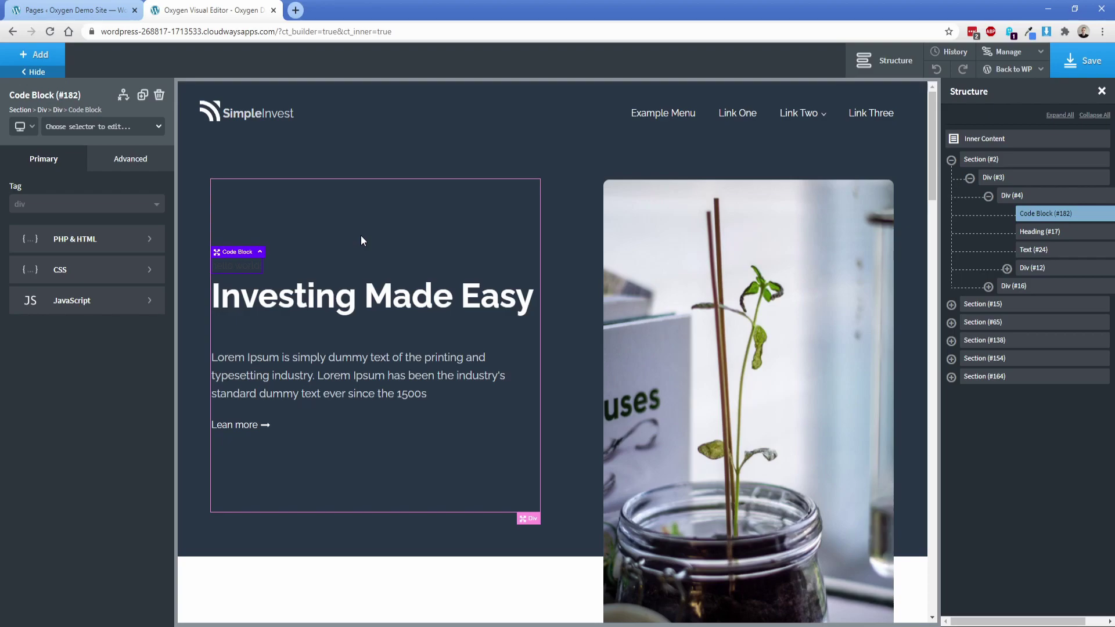
Replace the sample PHP with the Dark Mode checkbox markup and the darkmode script enqueue line
{"action": "left_click", "coordinate": [88, 244]}
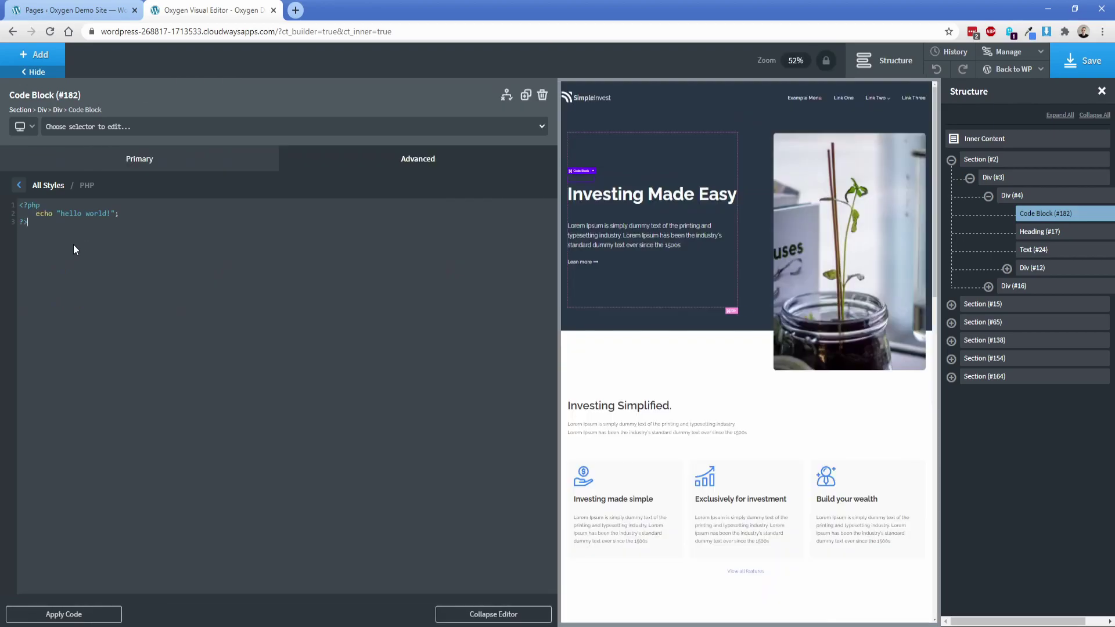
{"action": "key", "text": "ctrl+a"}
{"action": "key", "text": "BackSpace"}
{"action": "type", "text": "<div class=\"custom-control custom-switch\">   <input type=\"checkbox\" class=\"custom-control-input\" id=\"darkSwitch\" />   <label class=\"custom-control-label\" for=\"darkSwitch\">Dark Mode</label> </div>"}
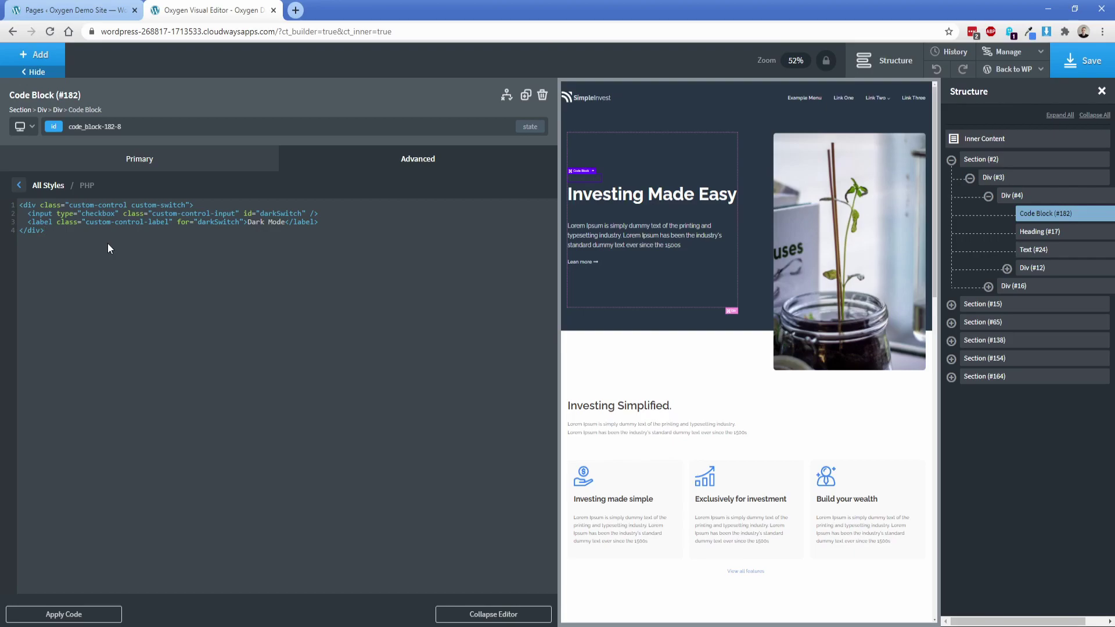
{"action": "left_click_drag", "start_coordinate": [246, 223], "coordinate": [284, 227]}
{"action": "type", "text": "<script src=\"<?php wp_enqueue_script( 'darkmode' );?>\"></script>"}
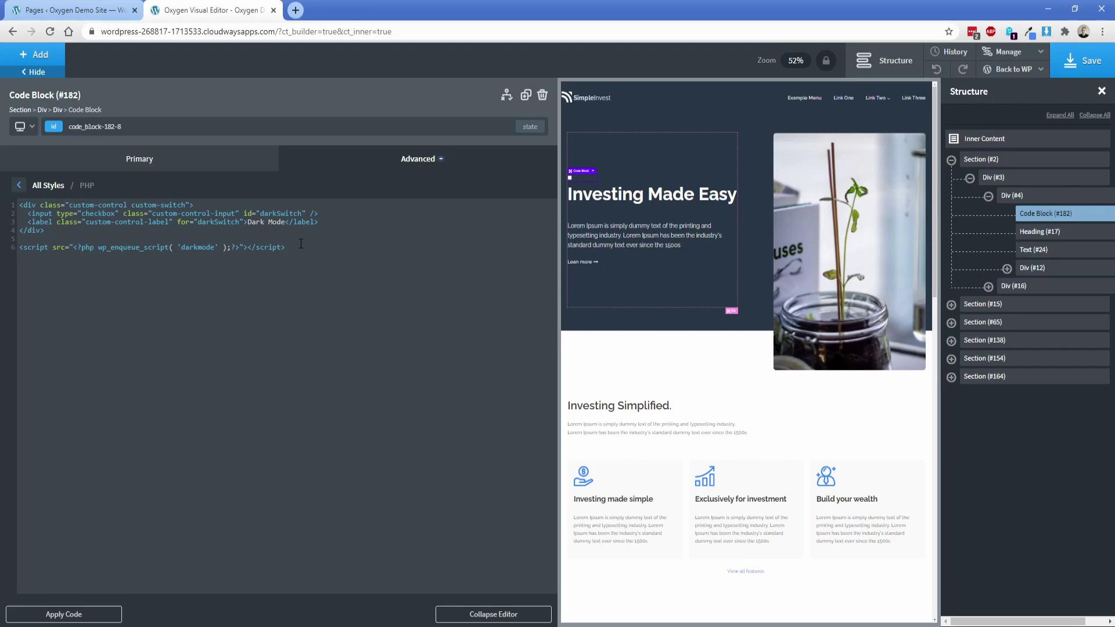
{"action": "left_click", "coordinate": [131, 163]}
Paste [data-theme="dark"] CSS rules (background #111, text #eee, bg-light/white/black overrides) and review the colours
{"action": "left_click", "coordinate": [90, 272]}
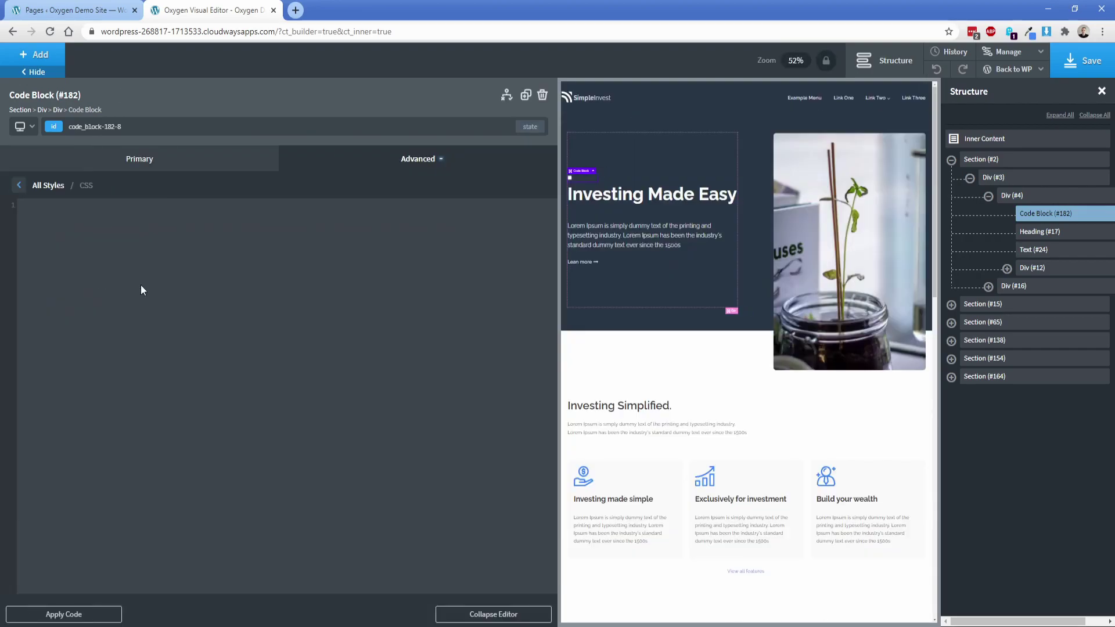
{"action": "type", "text": "[data-theme=\"dark\"] {   background-color: #111 !important;   color: #eee; }  [data-theme=\"dark\"] .bg-light {   background-color: #333 !important; }  [data-theme=\"dark\"] .bg-white {   background-color: #000 !important; }  [data-theme=\"dark\"] .bg-black {   background-color: #eee !important; }"}
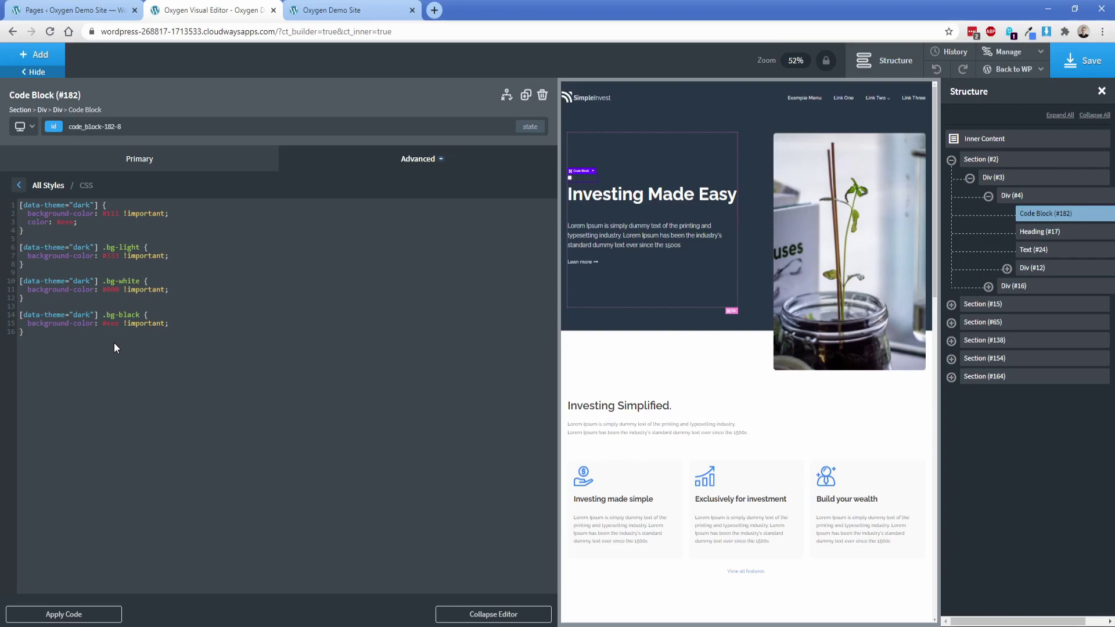
{"action": "left_click_drag", "start_coordinate": [71, 227], "coordinate": [21, 216]}
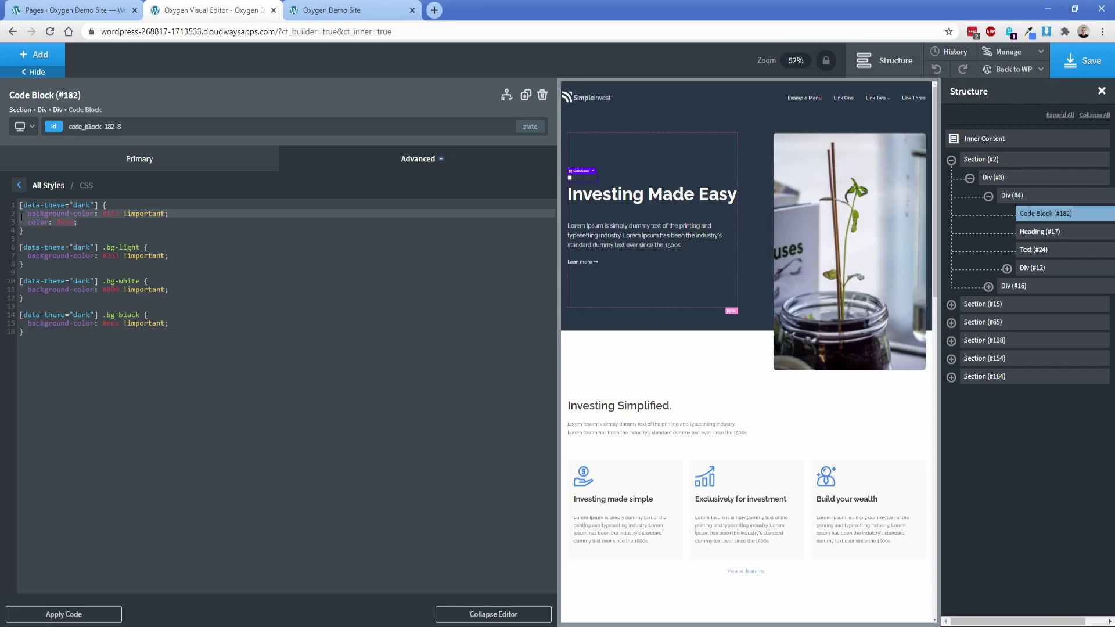
{"action": "left_click", "coordinate": [111, 213]}
{"action": "left_click_drag", "start_coordinate": [103, 214], "coordinate": [119, 212]}
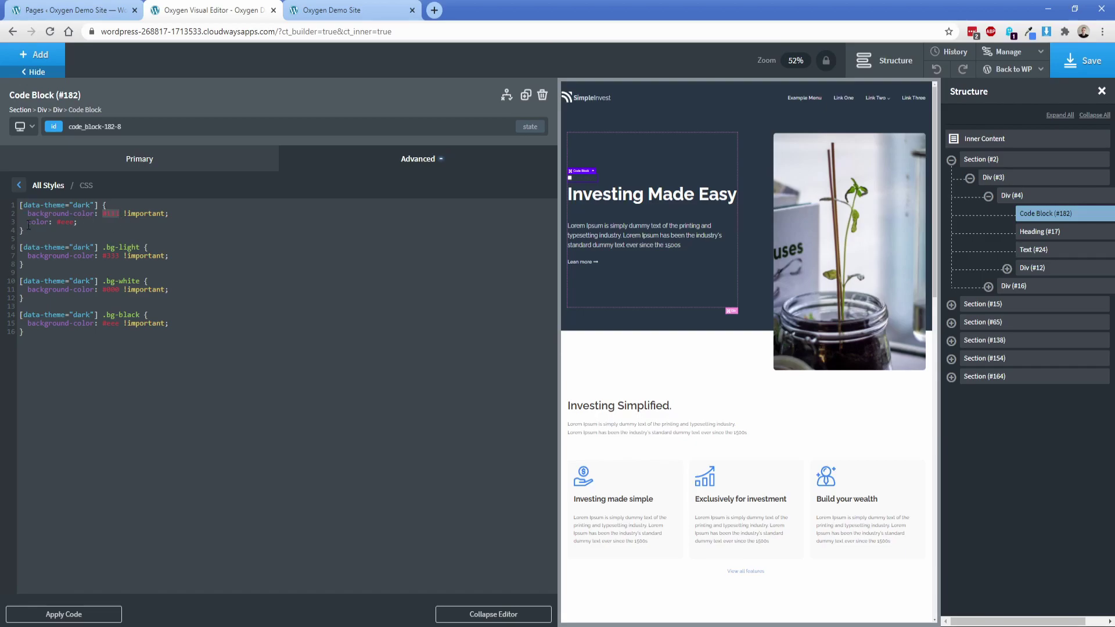
{"action": "left_click_drag", "start_coordinate": [28, 224], "coordinate": [86, 224]}
{"action": "left_click", "coordinate": [87, 224]}
Set the code block's typography colour to #ffffff and save the page
{"action": "left_click", "coordinate": [375, 164]}
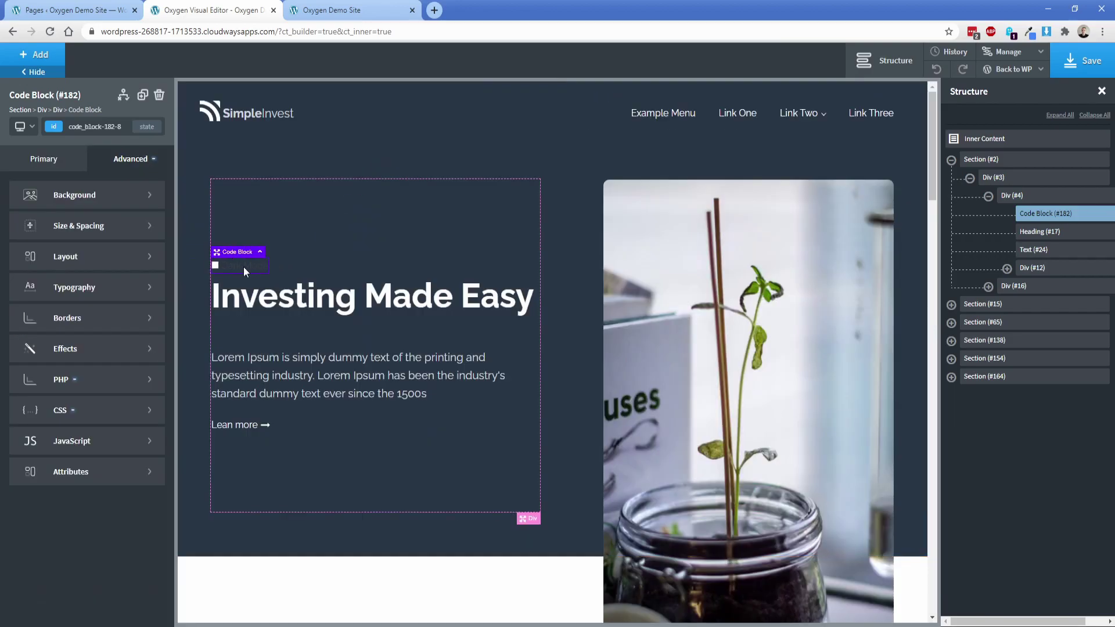
{"action": "left_click", "coordinate": [105, 294]}
{"action": "left_click", "coordinate": [18, 274]}
{"action": "left_click", "coordinate": [62, 252]}
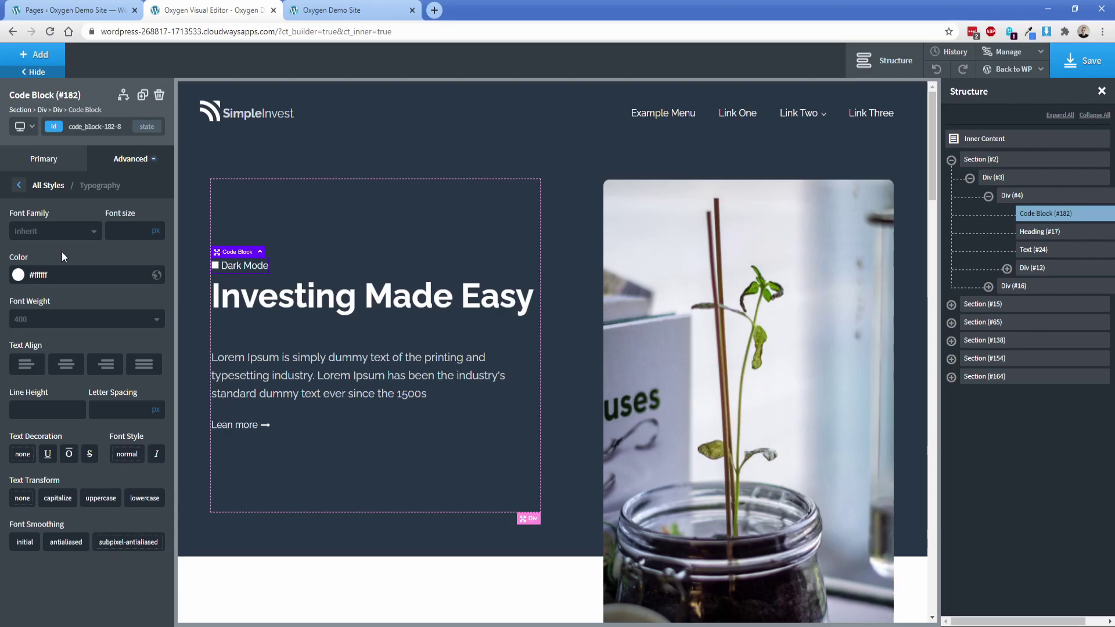
{"action": "left_click", "coordinate": [1081, 60]}
Turn on Dark Mode on the live page, scroll through the darkened sections, then turn it back off
{"action": "key", "text": "ctrl+Tab"}
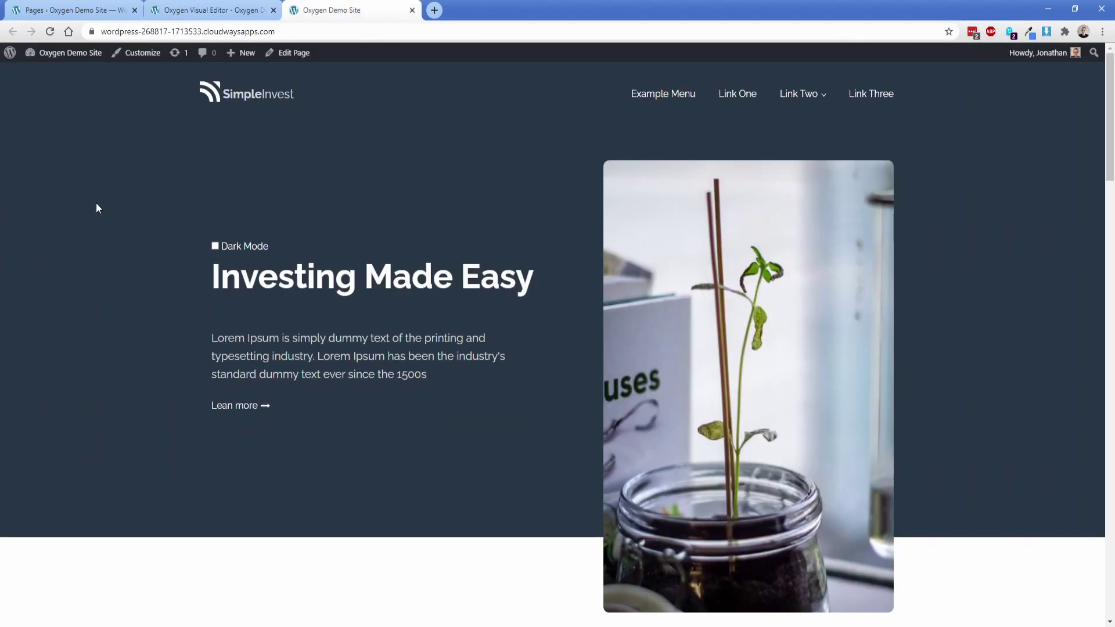
{"action": "left_click", "coordinate": [215, 246]}
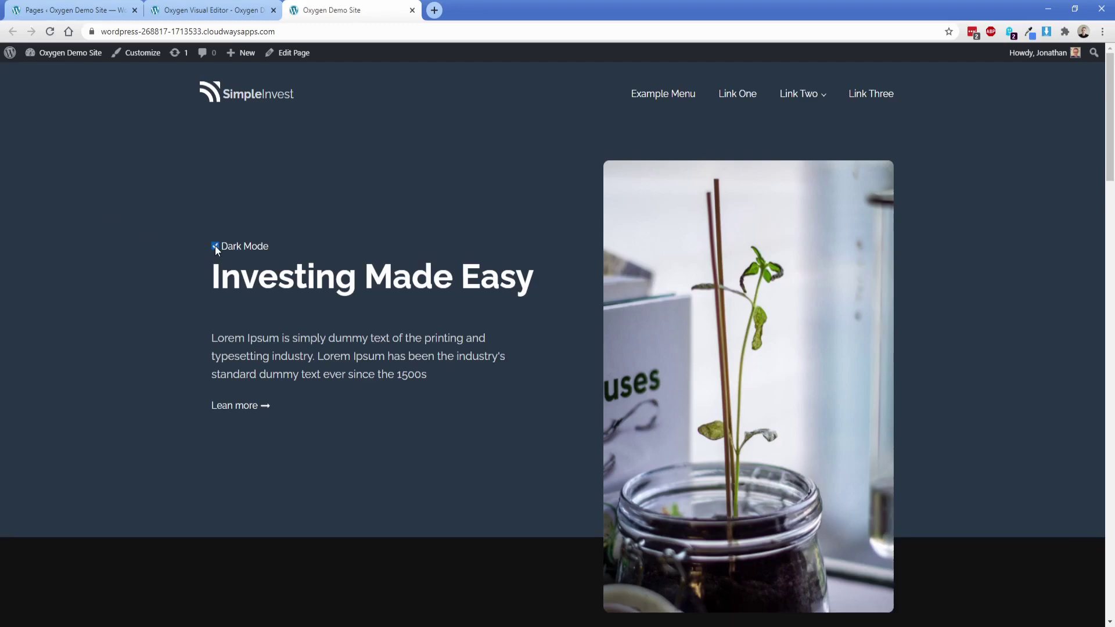
{"action": "scroll", "coordinate": [148, 282], "scroll_direction": "down", "scroll_amount": 6}
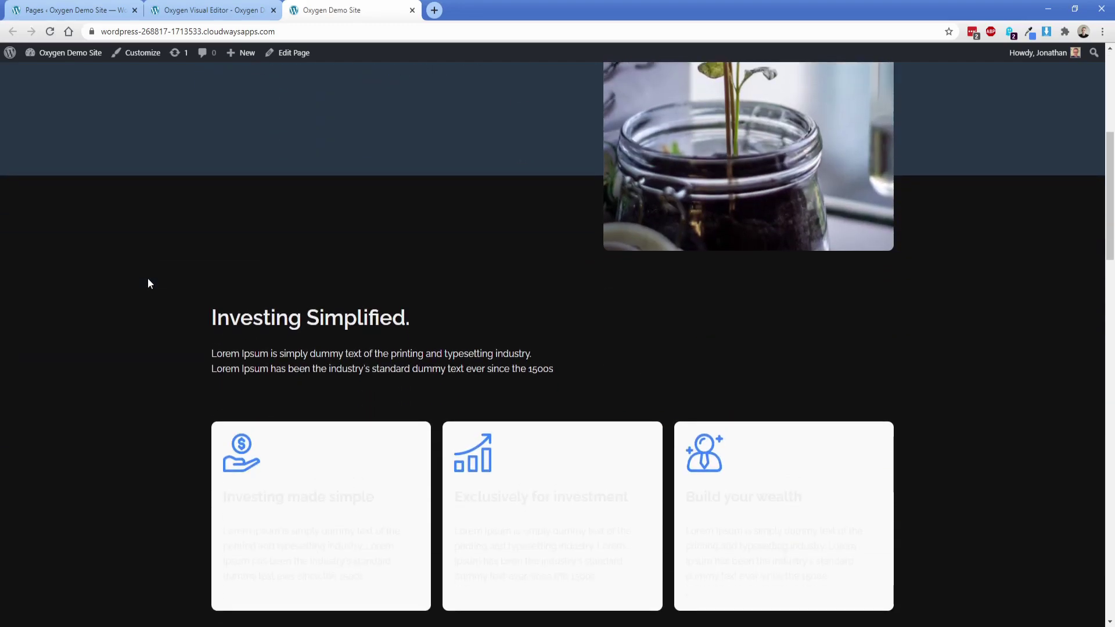
{"action": "scroll", "coordinate": [148, 283], "scroll_direction": "down", "scroll_amount": 6}
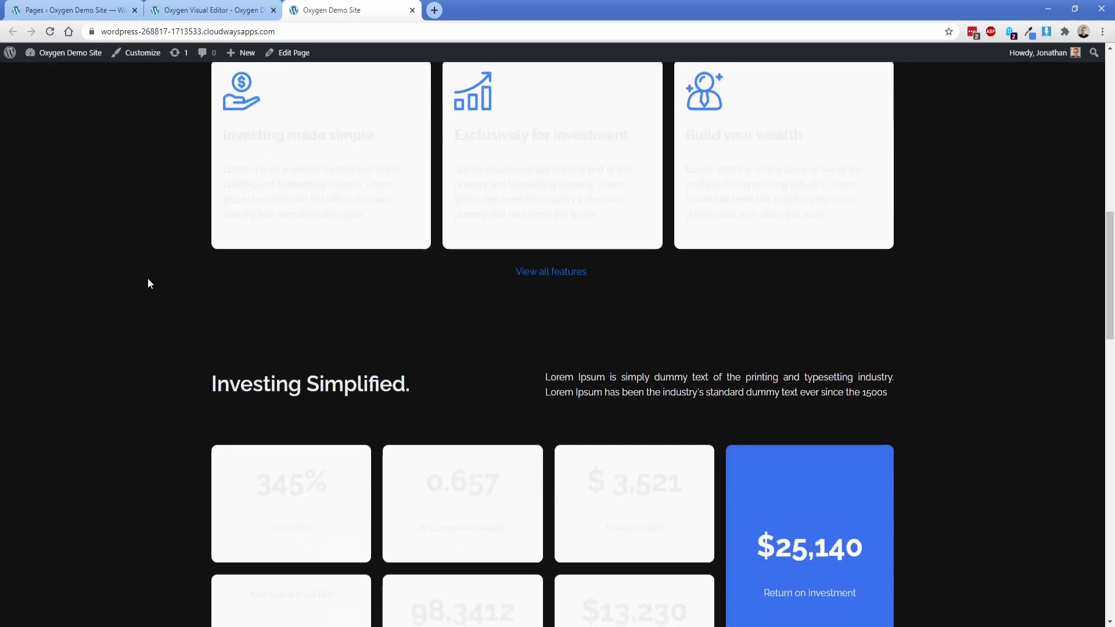
{"action": "scroll", "coordinate": [148, 383], "scroll_direction": "down", "scroll_amount": 15}
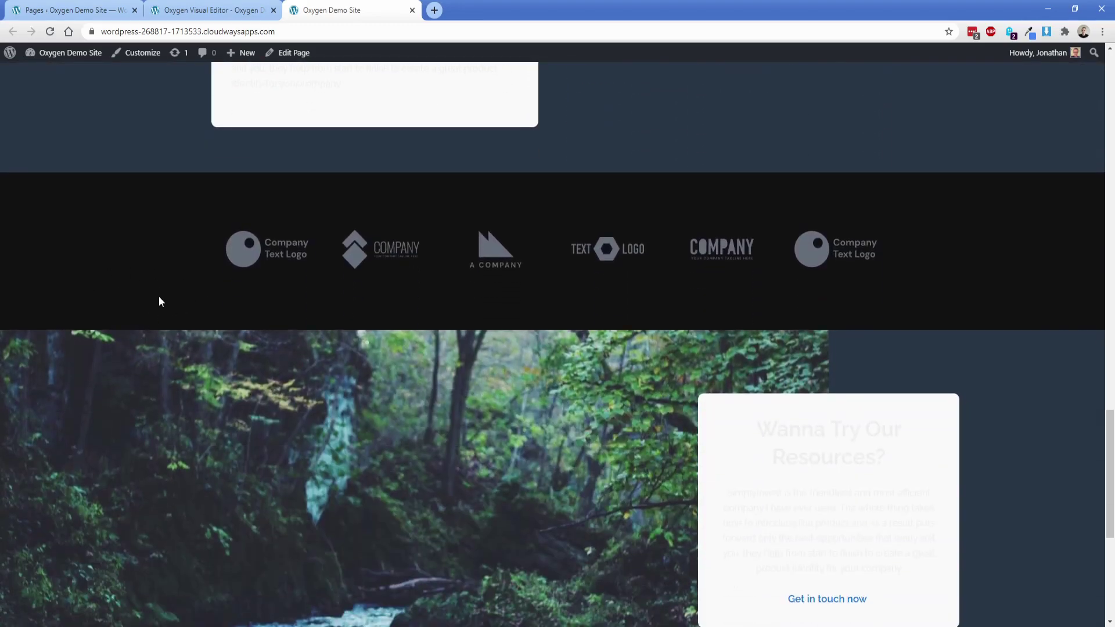
{"action": "scroll", "coordinate": [158, 296], "scroll_direction": "up", "scroll_amount": 20}
{"action": "left_click", "coordinate": [213, 245]}
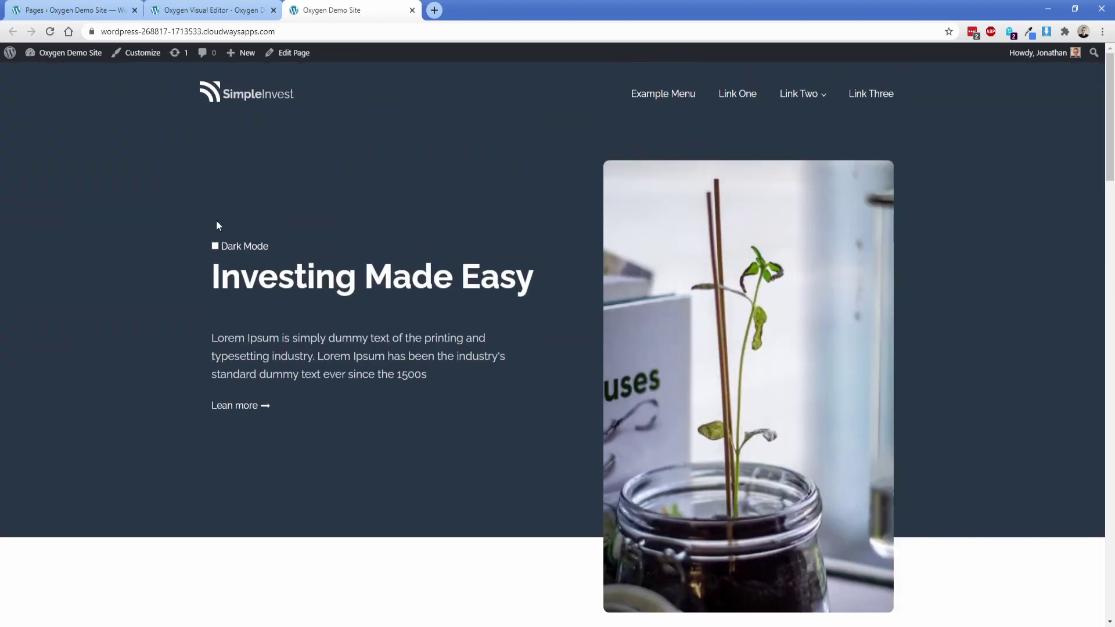
{"action": "left_click", "coordinate": [207, 16]}
In the code block CSS, give the .bg-black rule a #444 background and #fff text colour
{"action": "left_click", "coordinate": [65, 167]}
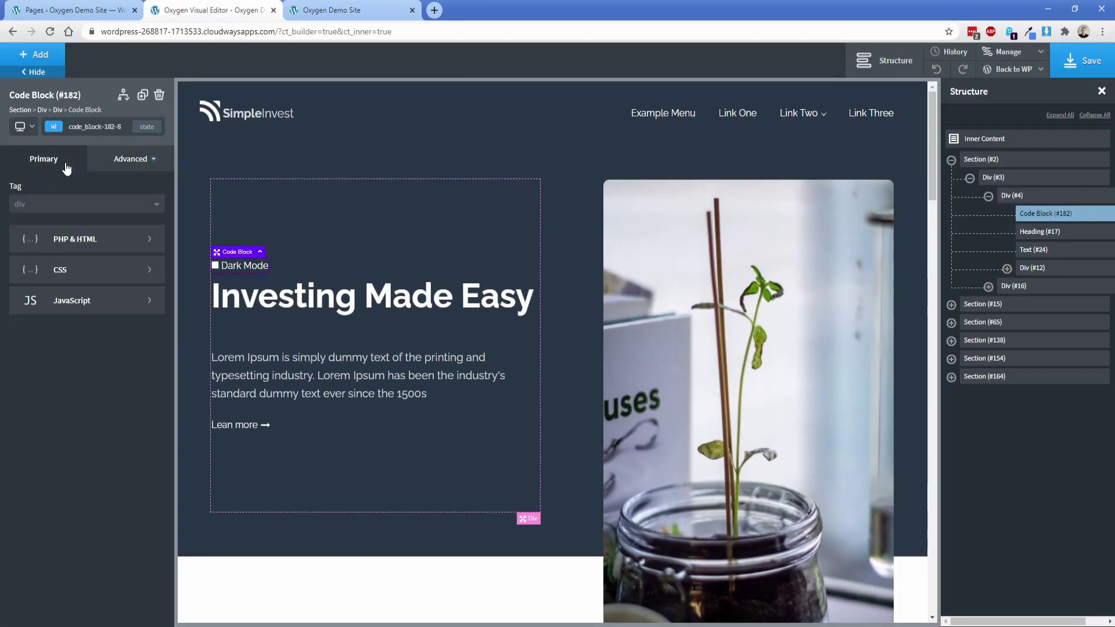
{"action": "left_click", "coordinate": [83, 270]}
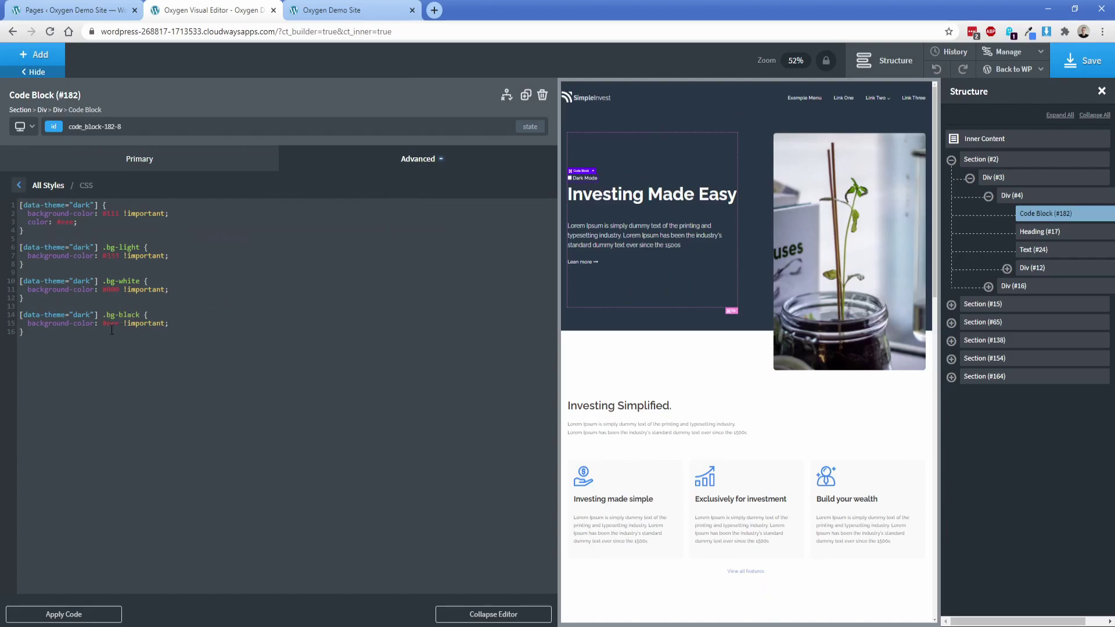
{"action": "left_click_drag", "start_coordinate": [78, 226], "coordinate": [20, 224]}
{"action": "key", "text": "ctrl+c"}
{"action": "left_click", "coordinate": [189, 322]}
{"action": "key", "text": "Return"}
{"action": "key", "text": "ctrl+v"}
{"action": "double_click", "coordinate": [111, 324]}
{"action": "type", "text": "444"}
{"action": "double_click", "coordinate": [67, 331]}
{"action": "type", "text": "fff"}
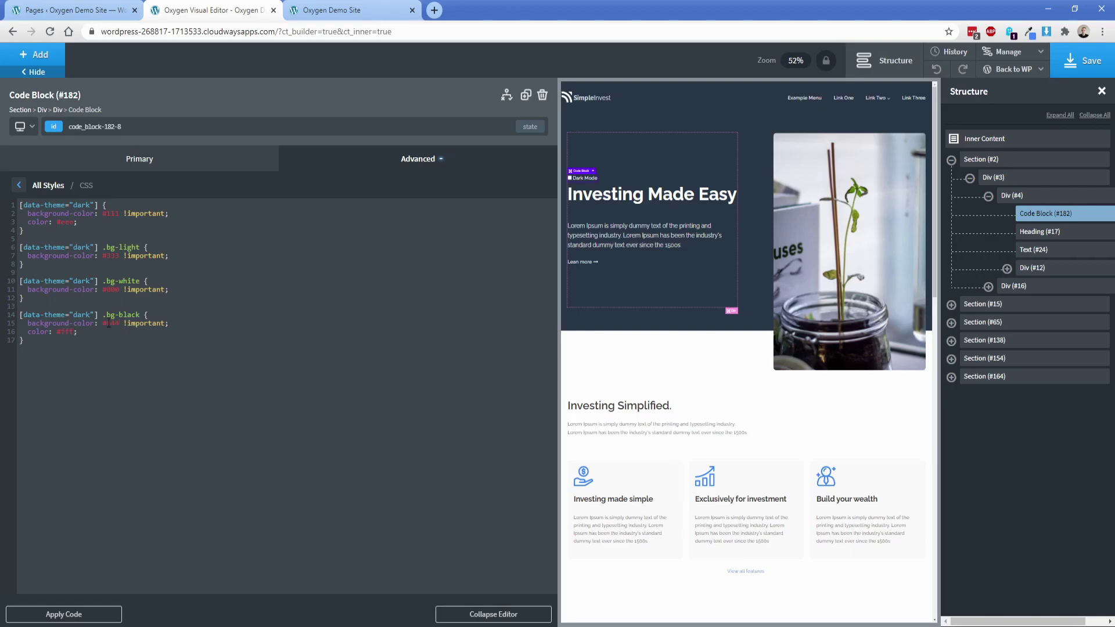
Add the bg-black class to the hero section
{"action": "left_click_drag", "start_coordinate": [106, 314], "coordinate": [140, 314]}
{"action": "key", "text": "ctrl+c"}
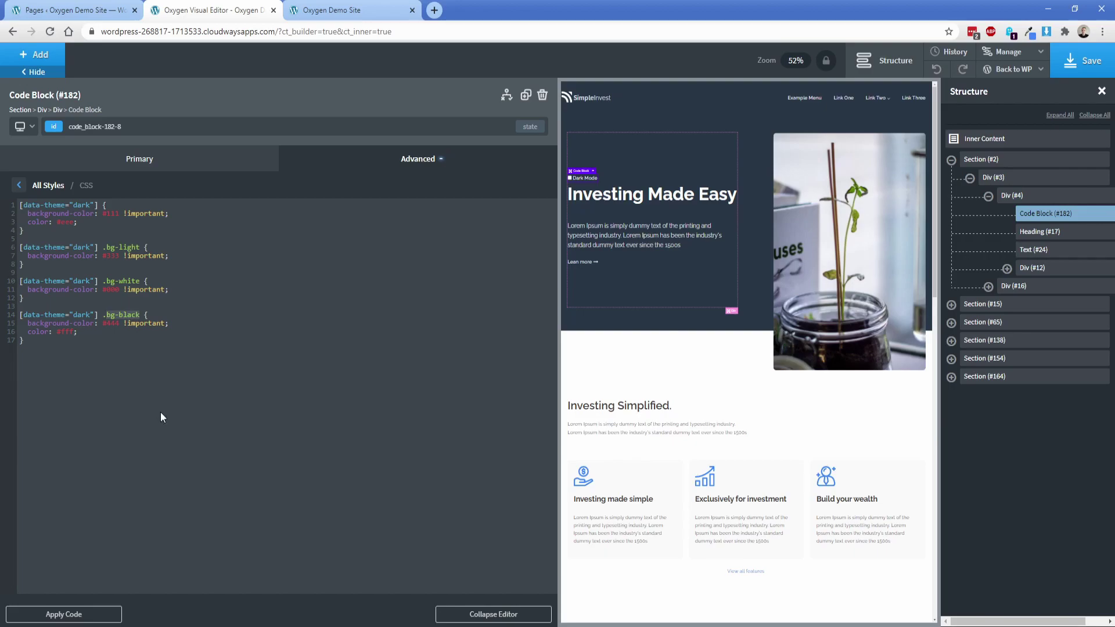
{"action": "left_click", "coordinate": [625, 116]}
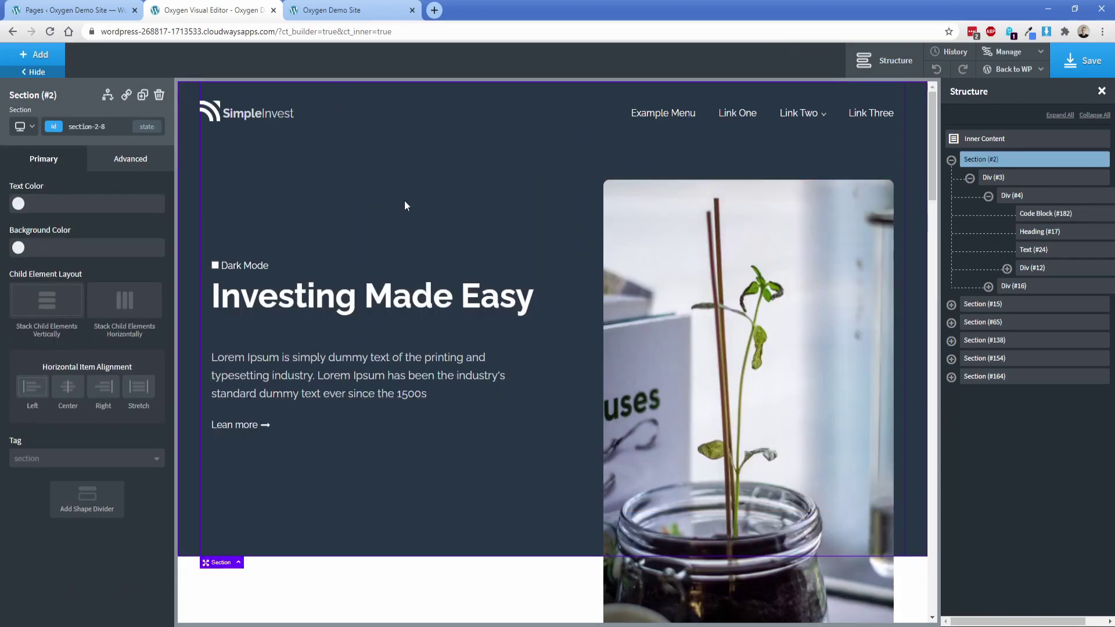
{"action": "left_click", "coordinate": [54, 126]}
{"action": "key", "text": "ctrl+v"}
{"action": "key", "text": "Return"}
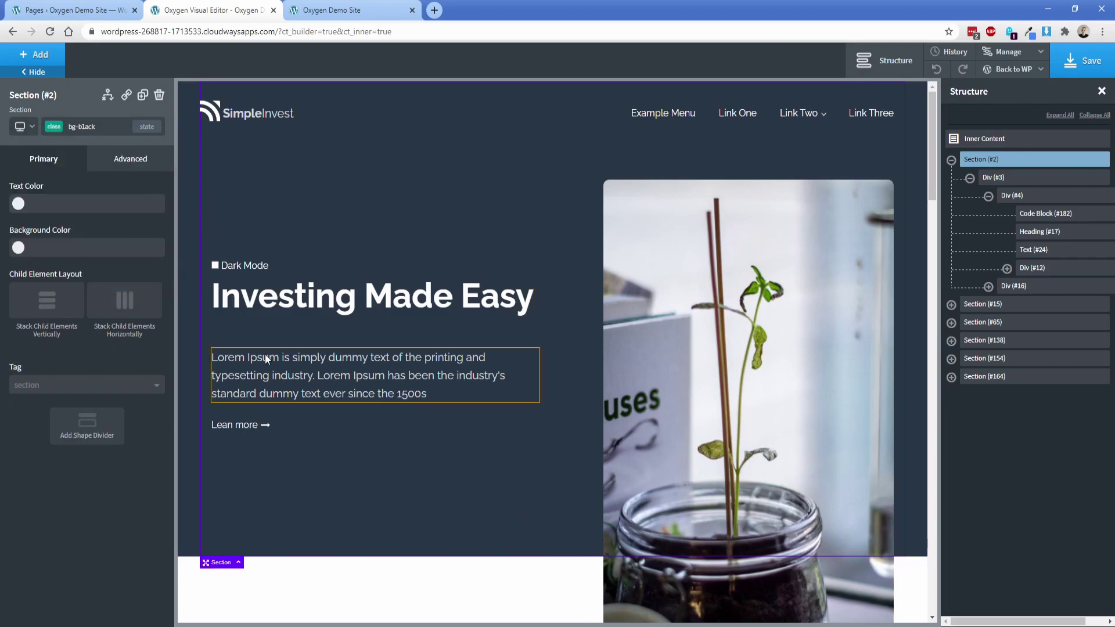
Add bg-black to the Investing Simplified section and save the page
{"action": "scroll", "coordinate": [265, 354], "scroll_direction": "down", "scroll_amount": 5}
{"action": "left_click", "coordinate": [205, 311]}
{"action": "scroll", "coordinate": [205, 312], "scroll_direction": "down", "scroll_amount": 2}
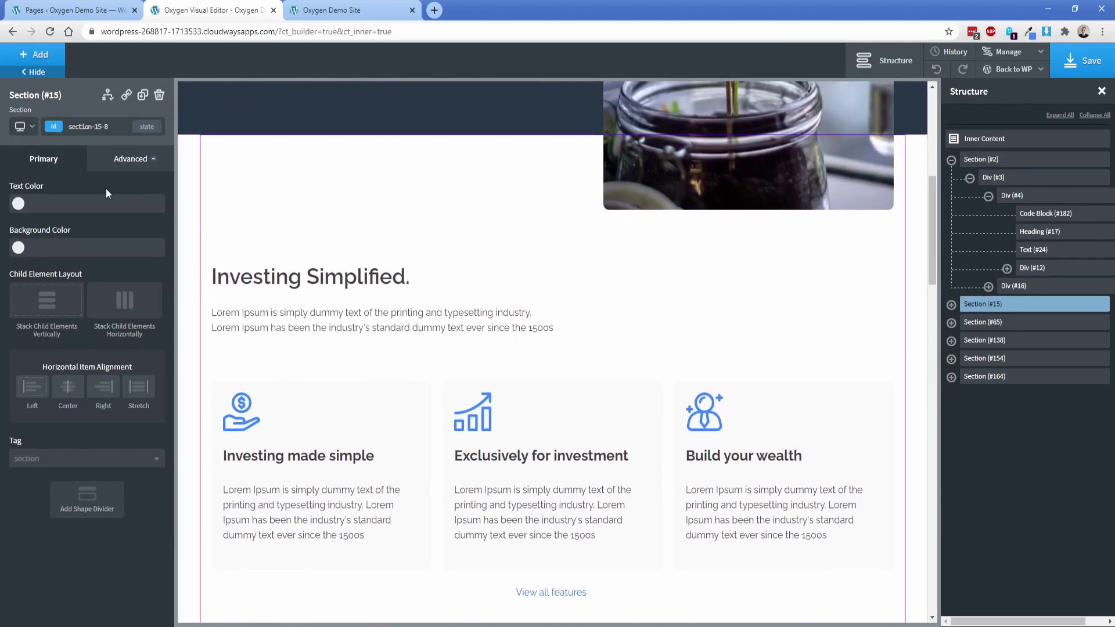
{"action": "left_click", "coordinate": [53, 126]}
{"action": "key", "text": "ctrl+v"}
{"action": "key", "text": "Return"}
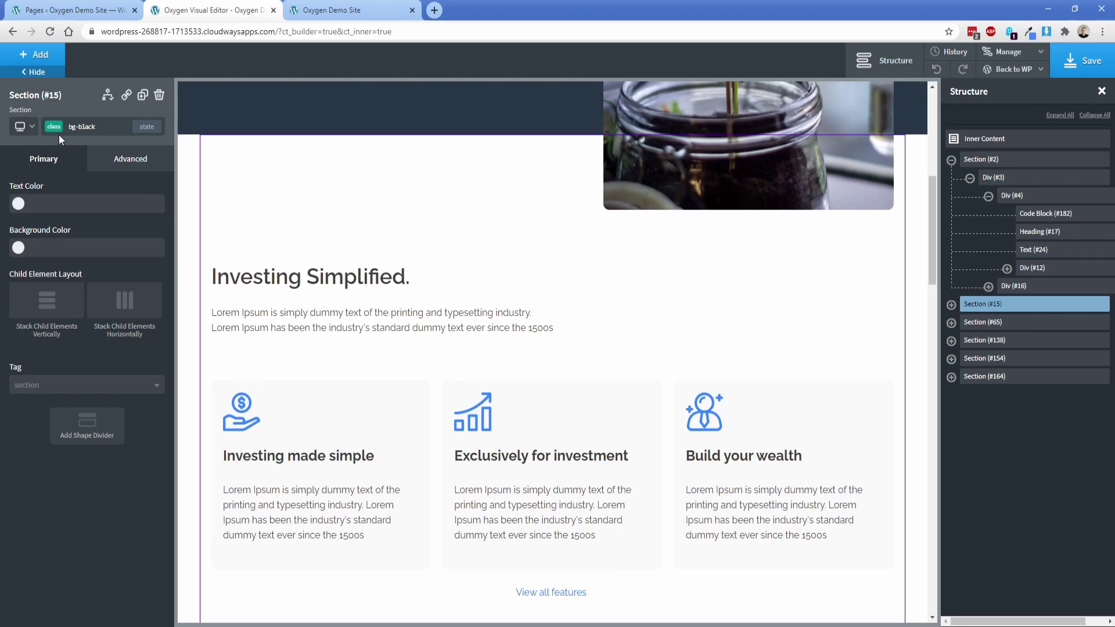
{"action": "left_click", "coordinate": [1083, 60]}
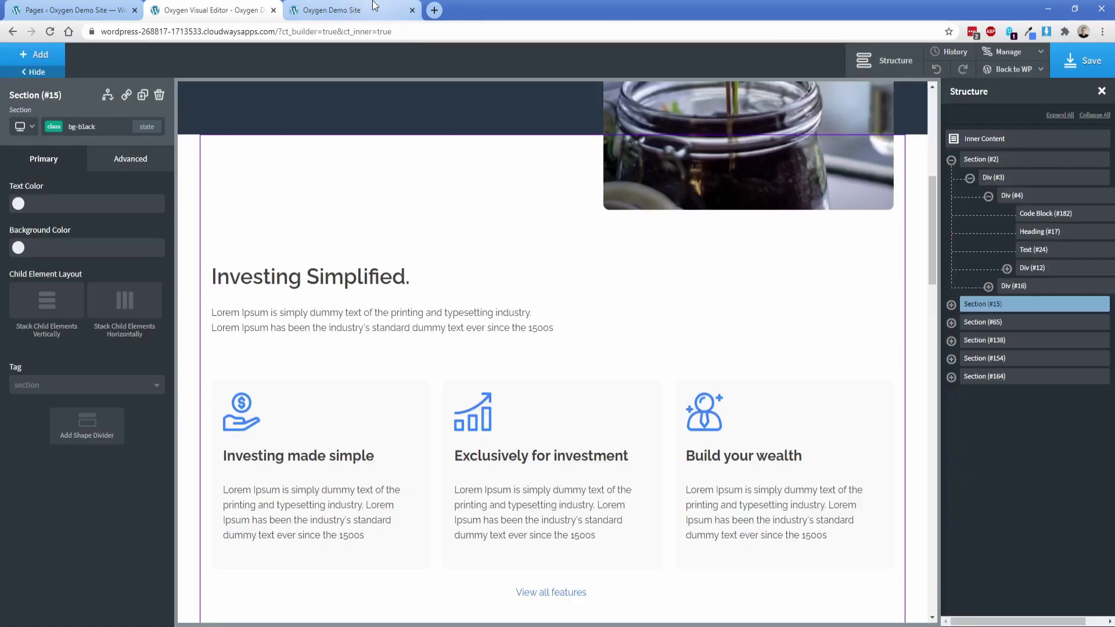
Turn on Dark Mode on the live page and scroll down to the Investing Simplified feature cards
{"action": "left_click", "coordinate": [334, 10]}
{"action": "left_click", "coordinate": [215, 246]}
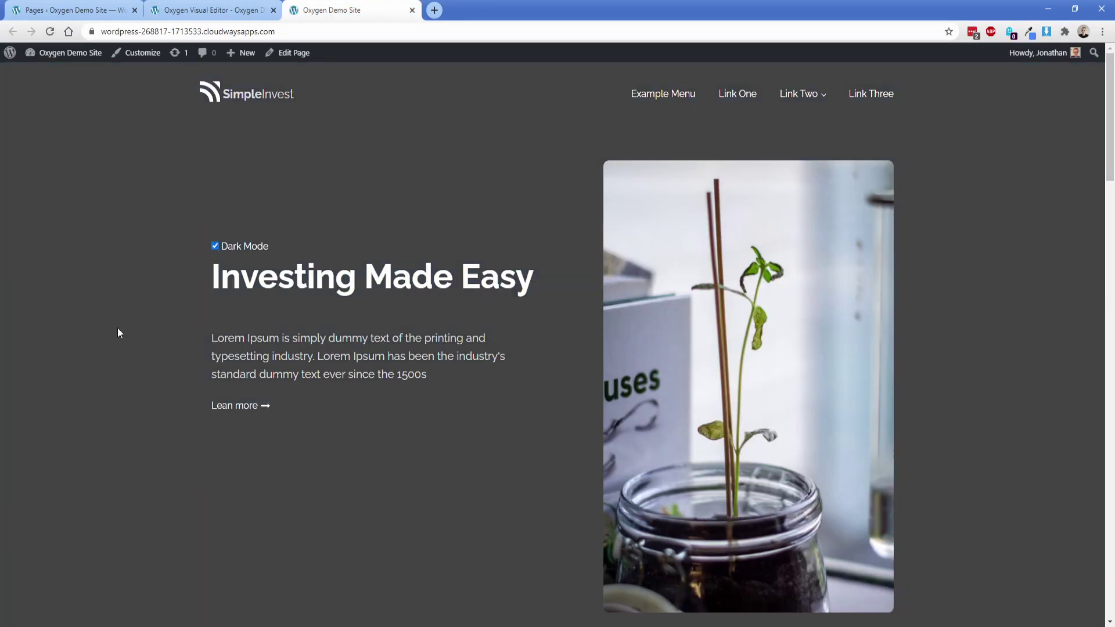
{"action": "scroll", "coordinate": [117, 330], "scroll_direction": "down", "scroll_amount": 8}
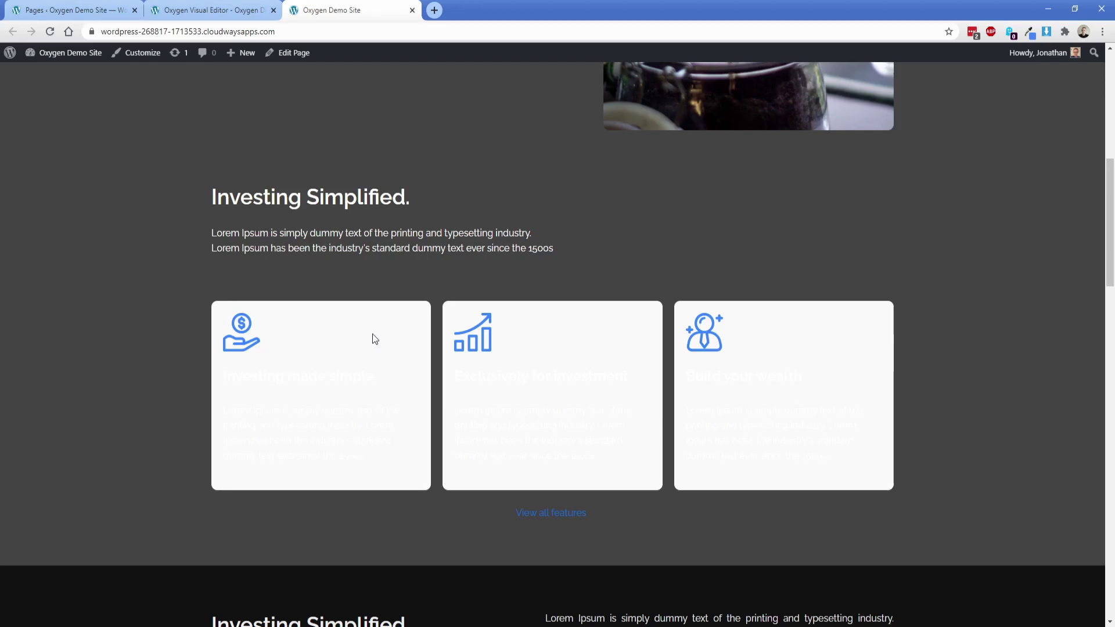
Change the bg-light background from #333 to #777 in the Dark Mode code block CSS
{"action": "left_click", "coordinate": [212, 9]}
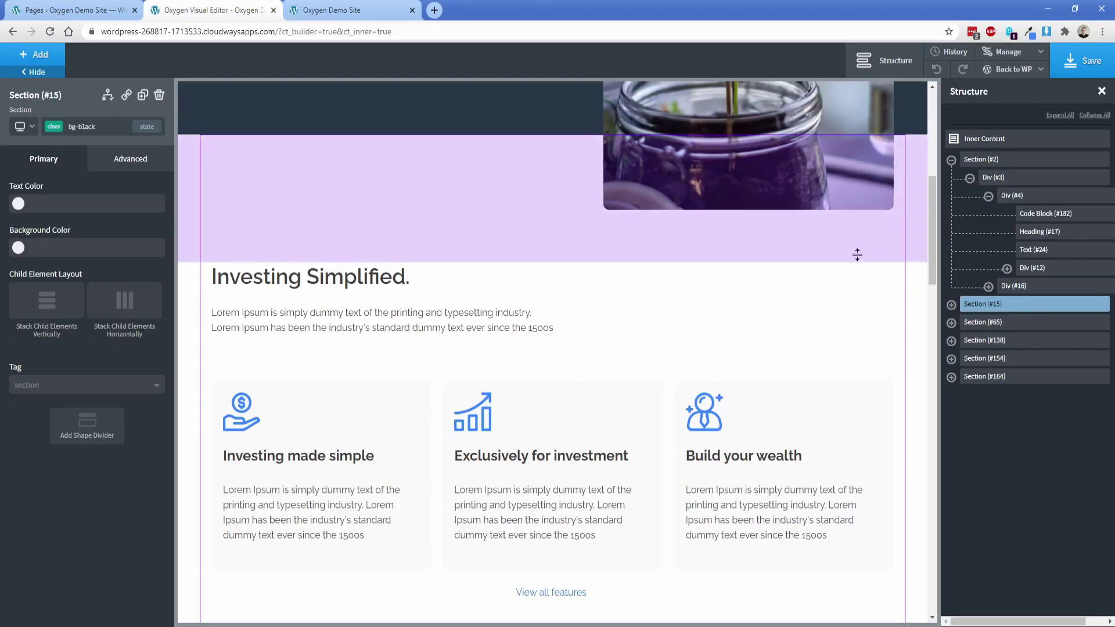
{"action": "left_click", "coordinate": [1033, 214]}
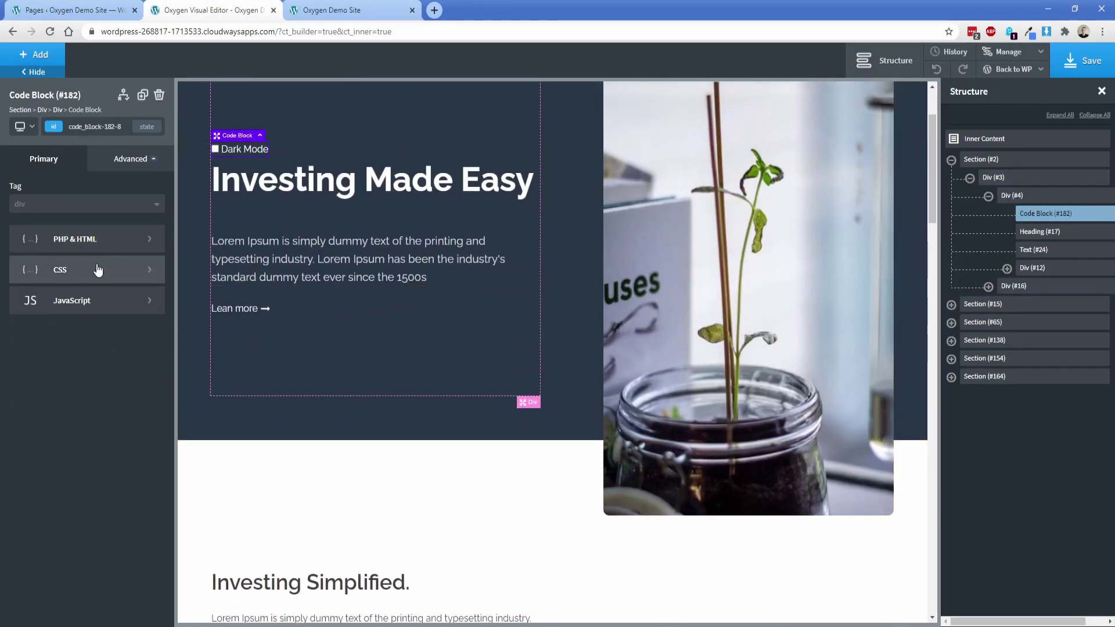
{"action": "left_click", "coordinate": [107, 269]}
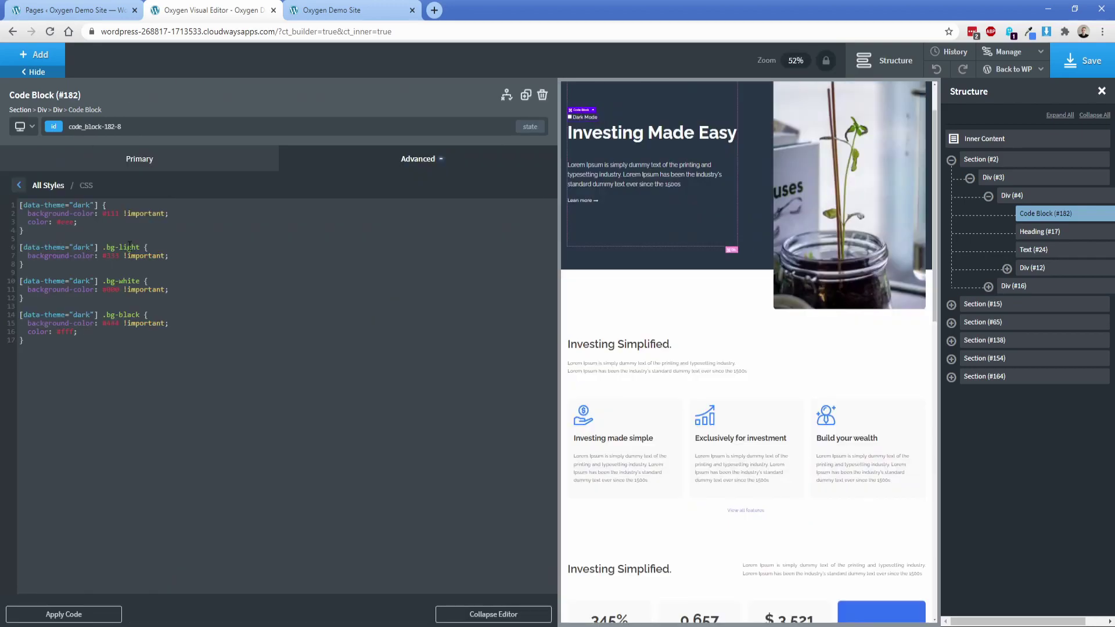
{"action": "left_click_drag", "start_coordinate": [103, 256], "coordinate": [119, 255]}
{"action": "type", "text": "777"}
Replace bg-light's #eee text colour line with the white colour line copied from bg-black
{"action": "left_click_drag", "start_coordinate": [78, 334], "coordinate": [21, 335]}
{"action": "key", "text": "ctrl+c"}
{"action": "left_click", "coordinate": [49, 222]}
{"action": "left_click", "coordinate": [76, 223]}
{"action": "left_click_drag", "start_coordinate": [77, 224], "coordinate": [11, 222]}
{"action": "key", "text": "ctrl+v"}
{"action": "left_click_drag", "start_coordinate": [77, 333], "coordinate": [22, 334]}
Apply the bg-light class to the first feature card
{"action": "left_click_drag", "start_coordinate": [107, 248], "coordinate": [140, 248]}
{"action": "key", "text": "ctrl+c"}
{"action": "left_click", "coordinate": [643, 404]}
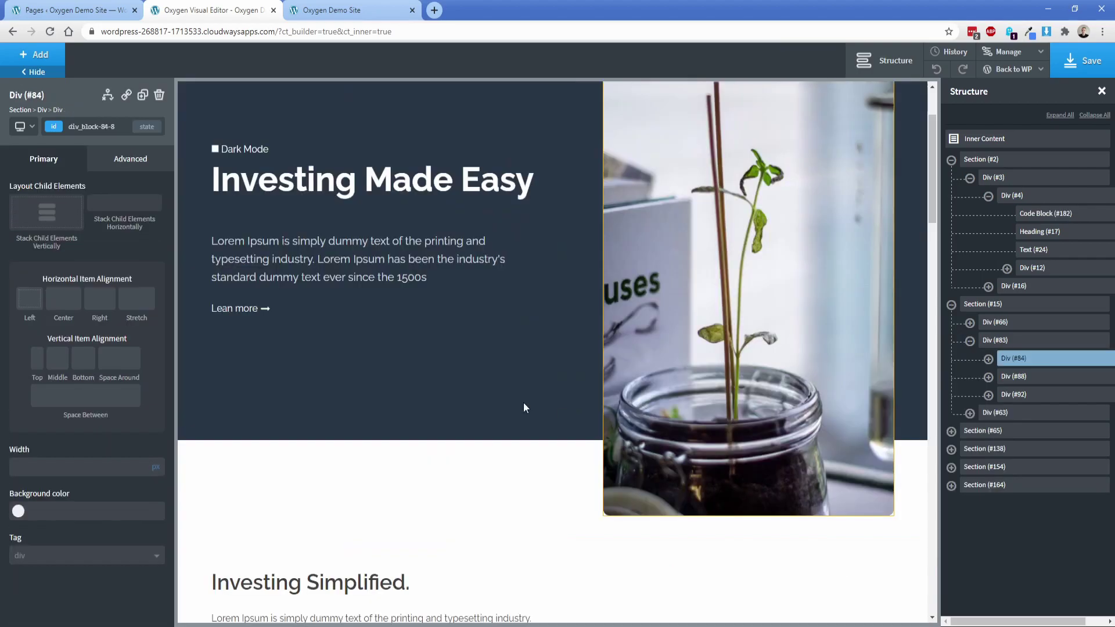
{"action": "scroll", "coordinate": [489, 392], "scroll_direction": "down", "scroll_amount": 7}
{"action": "left_click", "coordinate": [61, 127]}
{"action": "key", "text": "ctrl+v"}
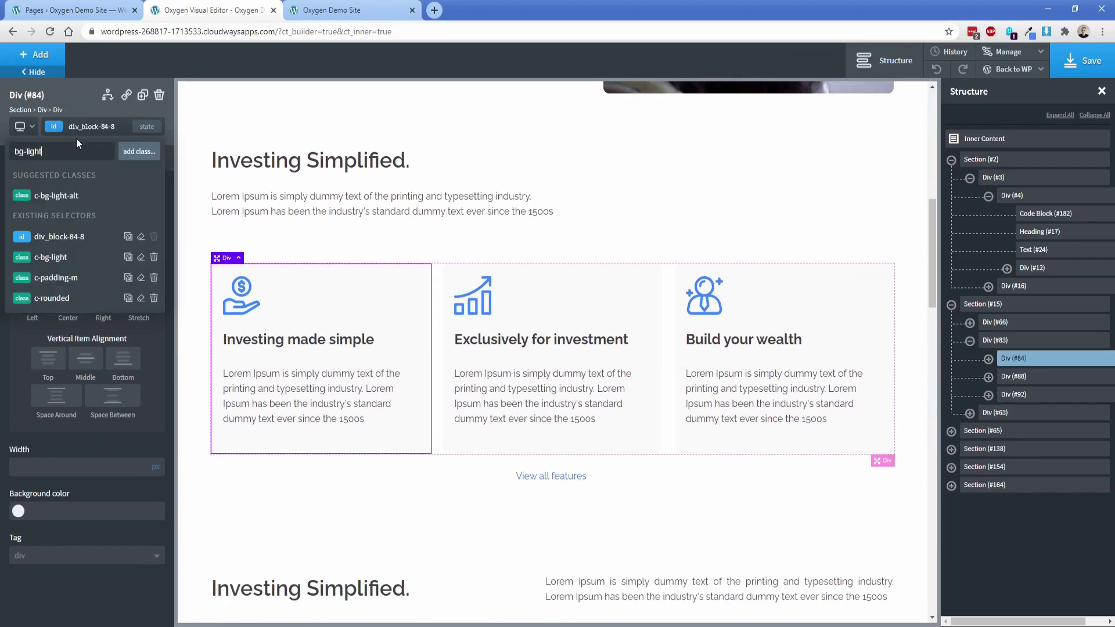
{"action": "key", "text": "Return"}
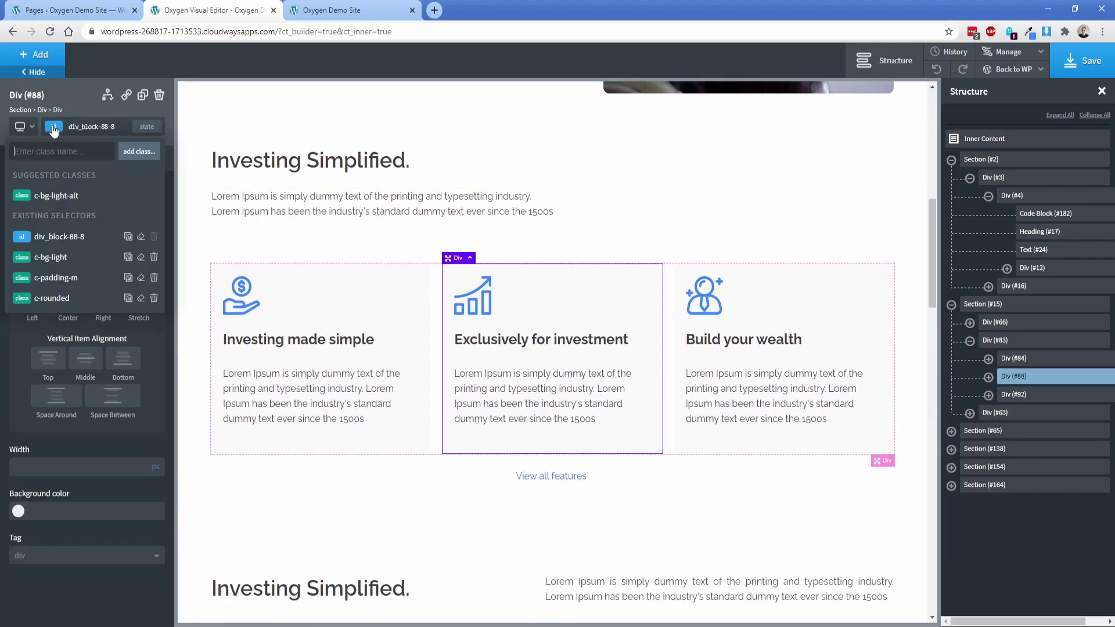
{"action": "left_click", "coordinate": [442, 251]}
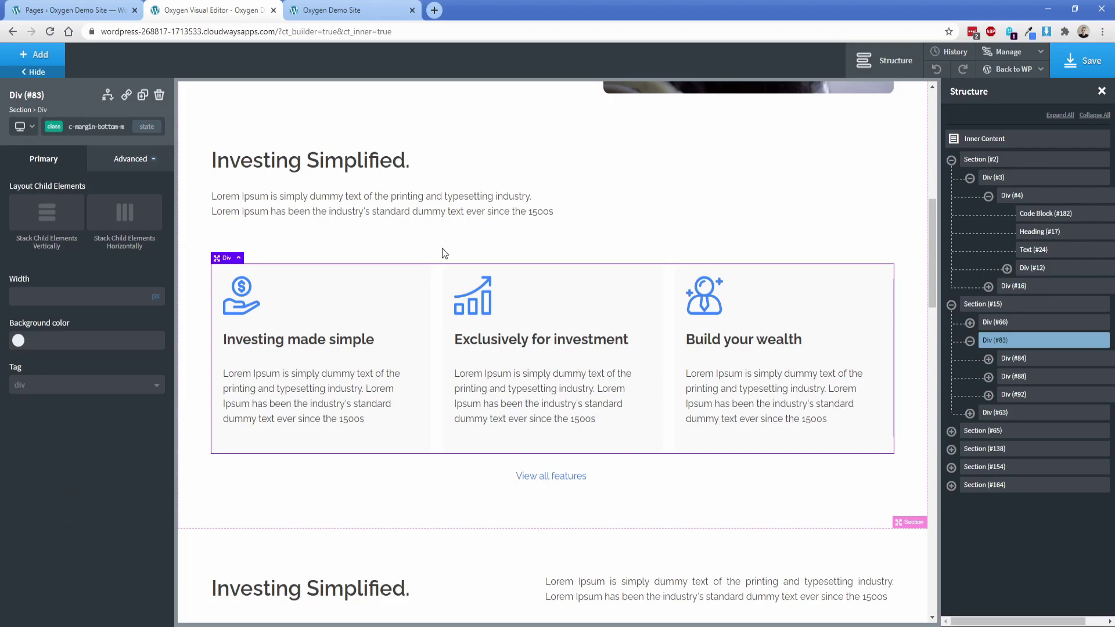
Save, reload the live page and inspect the faint white text on the stats cards
{"action": "left_click", "coordinate": [1083, 61]}
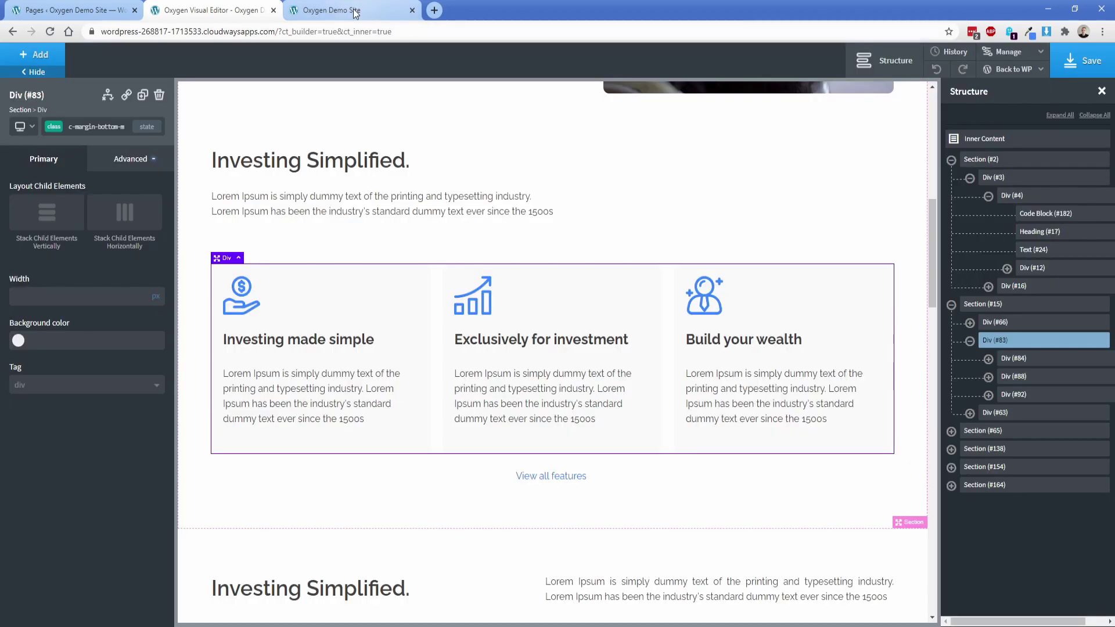
{"action": "left_click", "coordinate": [351, 11]}
{"action": "key", "text": "F5"}
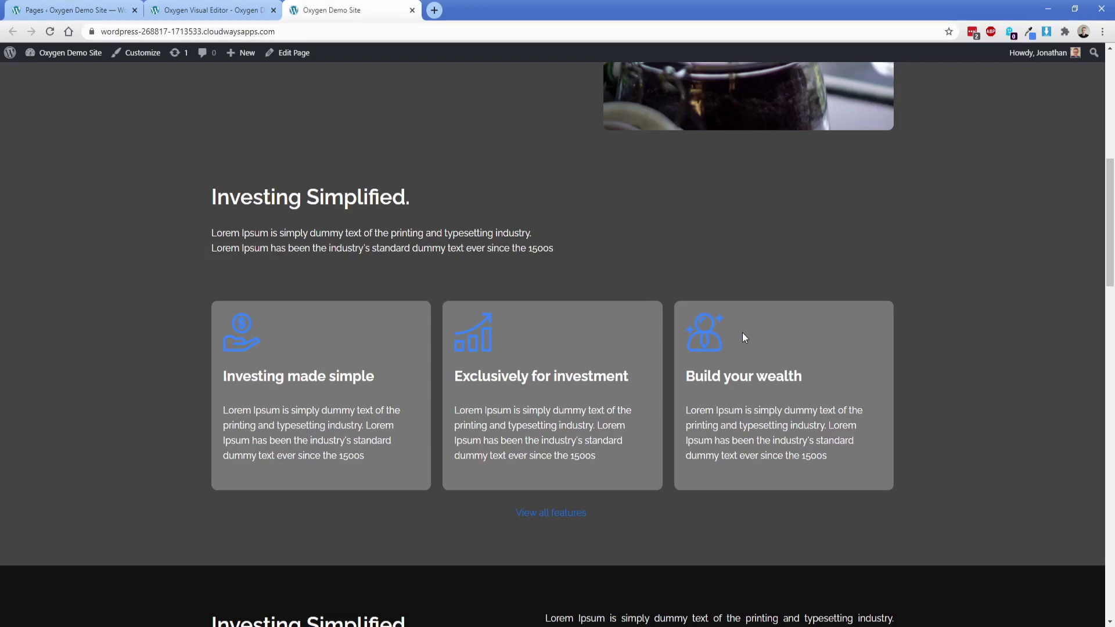
{"action": "scroll", "coordinate": [186, 322], "scroll_direction": "down", "scroll_amount": 8}
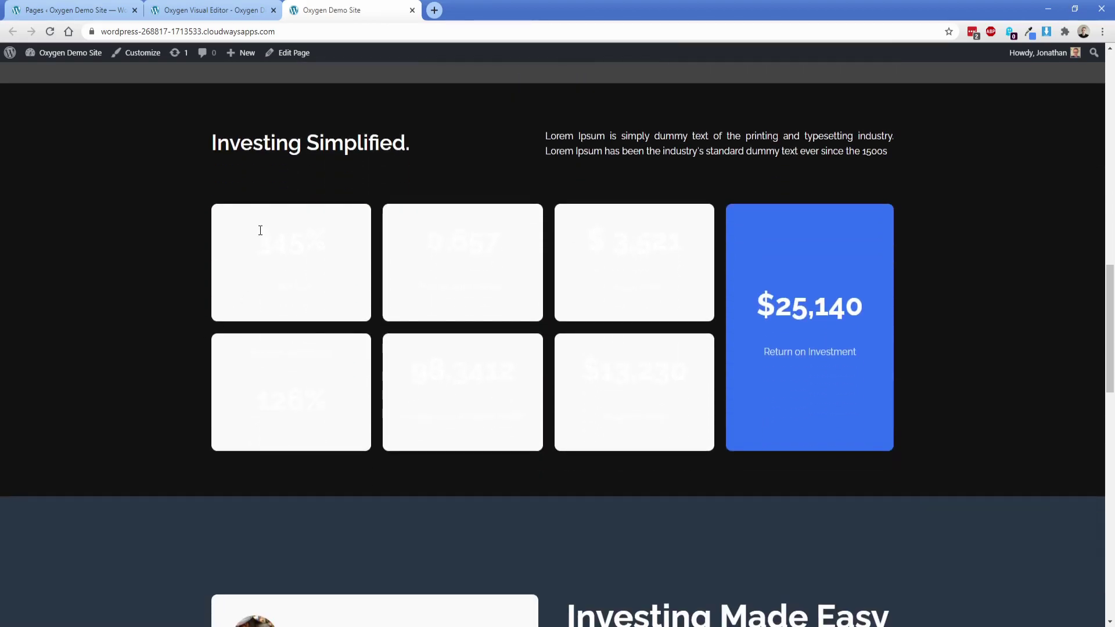
{"action": "left_click_drag", "start_coordinate": [238, 233], "coordinate": [341, 325]}
{"action": "left_click_drag", "start_coordinate": [246, 342], "coordinate": [350, 429]}
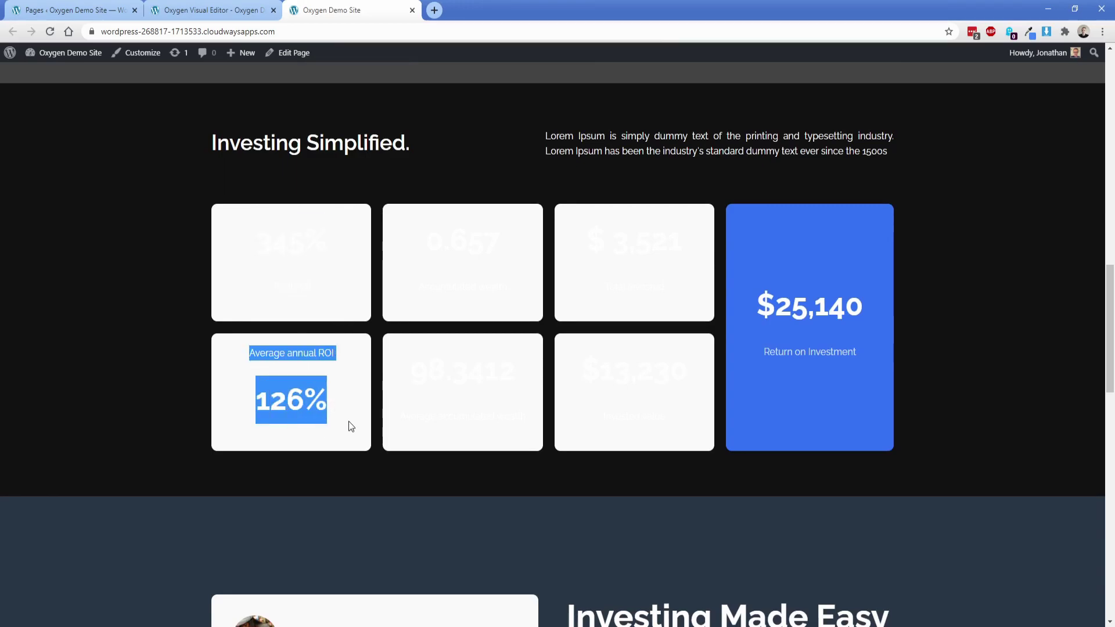
Give the 345% Total ROI and 0.657 Accumulated wealth cards the bg-light class
{"action": "left_click", "coordinate": [209, 10]}
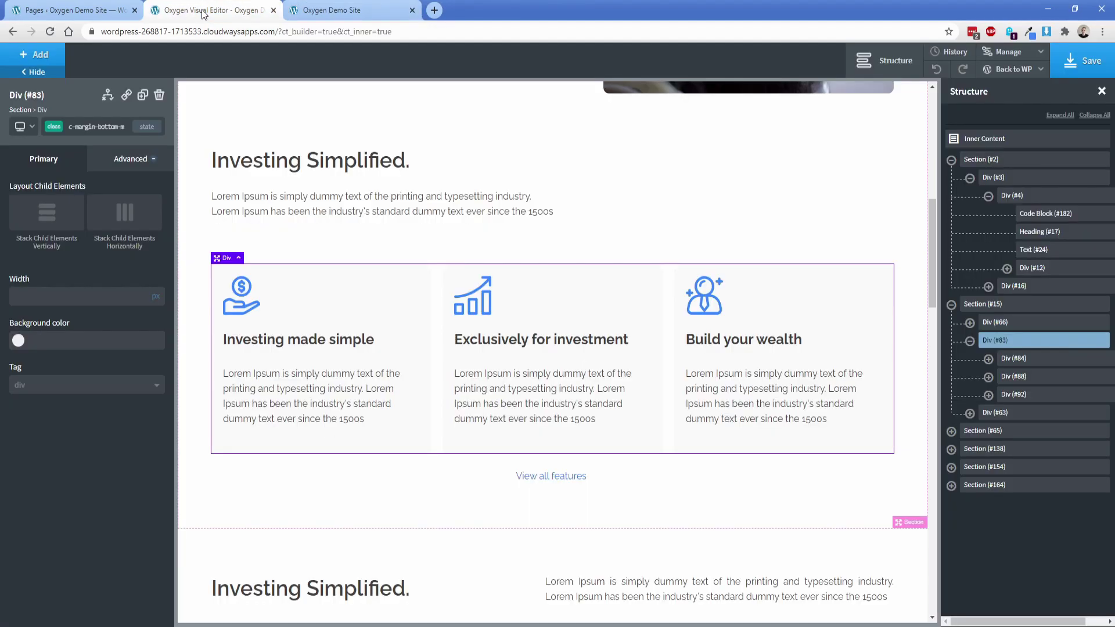
{"action": "scroll", "coordinate": [274, 424], "scroll_direction": "down", "scroll_amount": 4}
{"action": "left_click", "coordinate": [362, 375]}
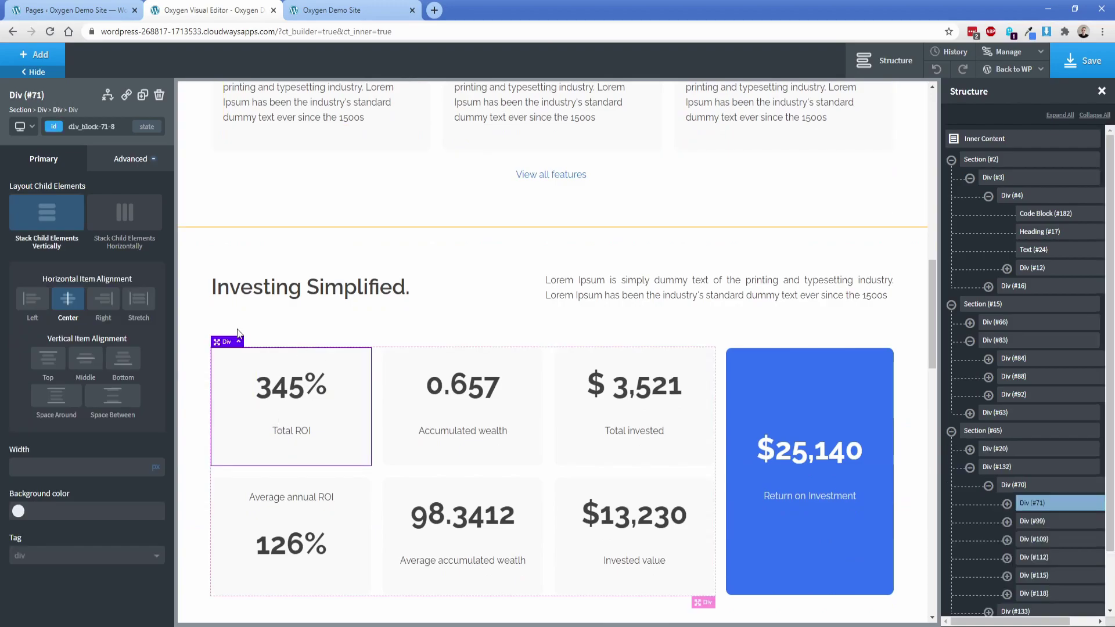
{"action": "left_click", "coordinate": [93, 126]}
{"action": "left_click", "coordinate": [84, 160]}
{"action": "left_click", "coordinate": [512, 372]}
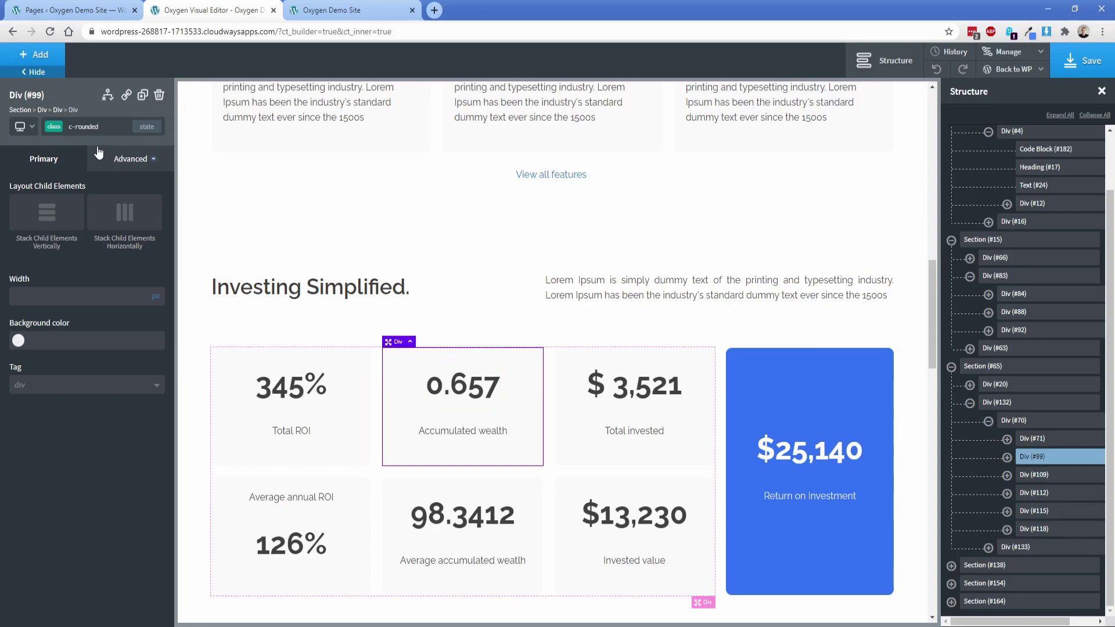
{"action": "left_click", "coordinate": [51, 131]}
{"action": "key", "text": "Return"}
Select the $3,521 Total invested card, save the page and reload the live site
{"action": "left_click", "coordinate": [692, 374]}
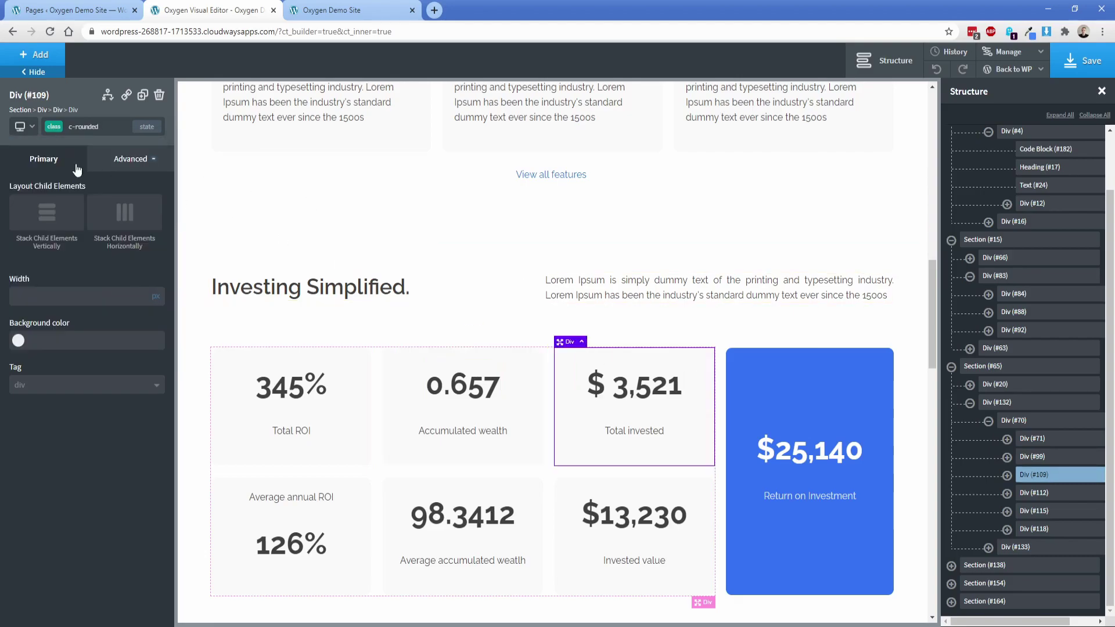
{"action": "left_click", "coordinate": [357, 7]}
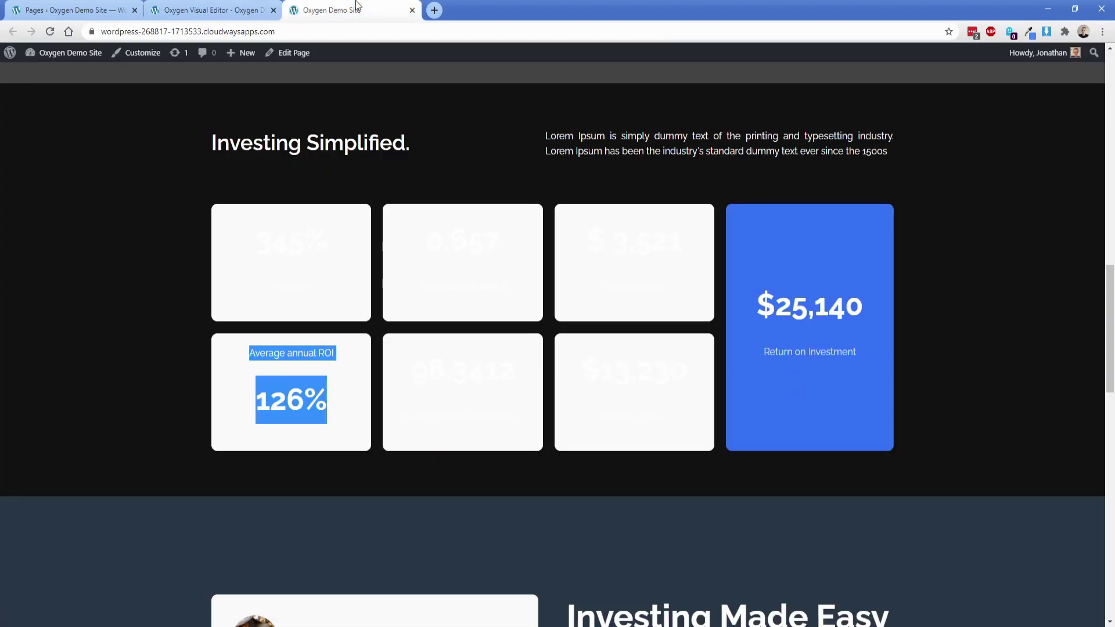
{"action": "left_click", "coordinate": [233, 8]}
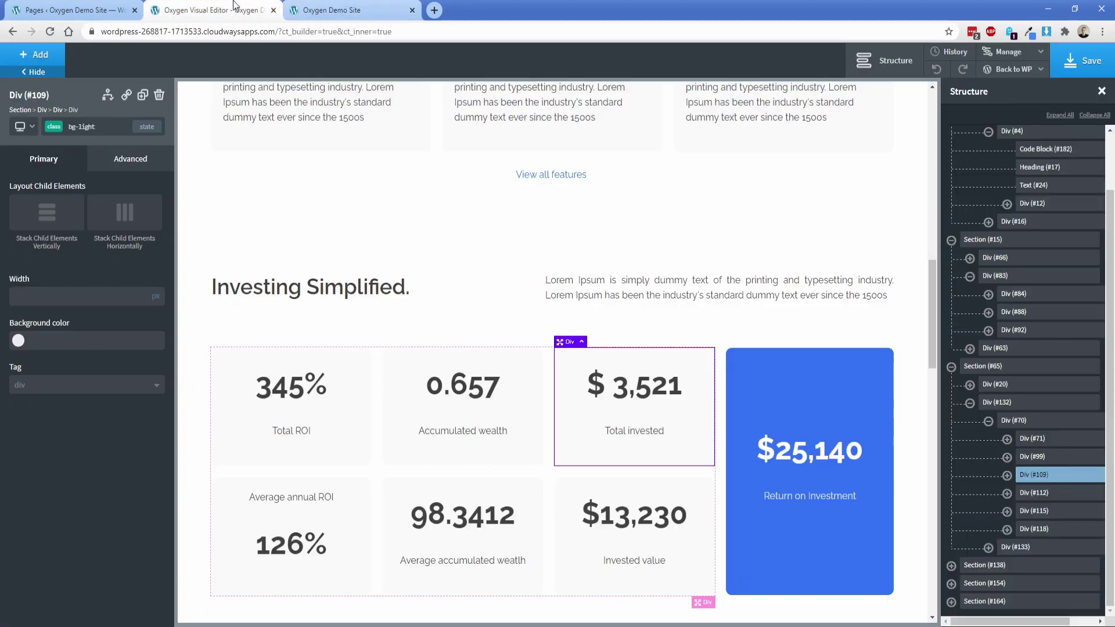
{"action": "left_click", "coordinate": [1066, 71]}
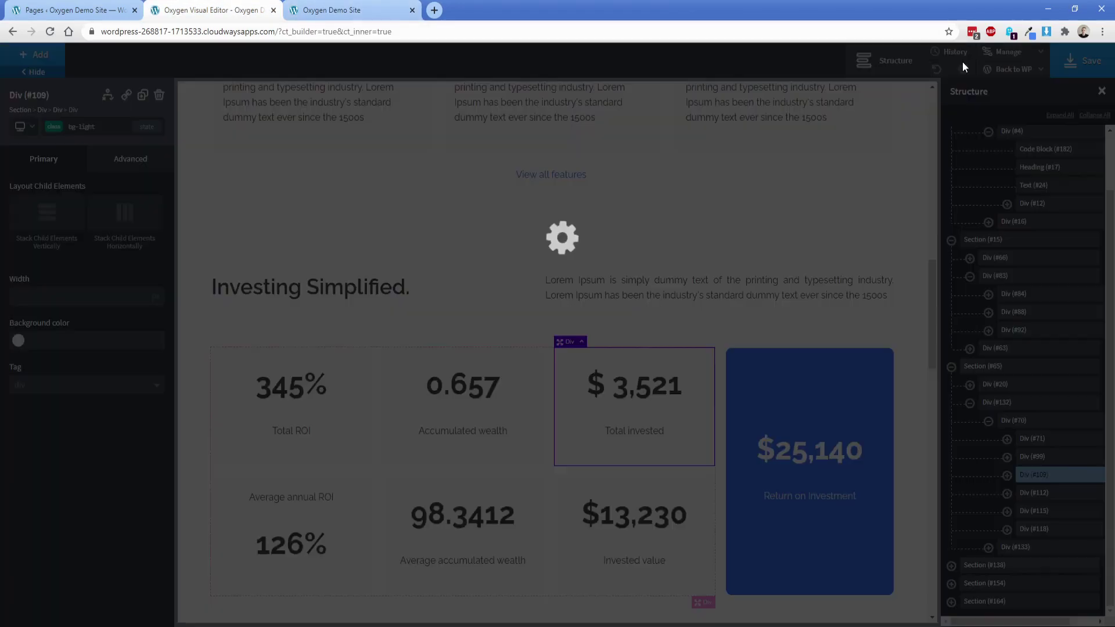
{"action": "left_click", "coordinate": [356, 10]}
{"action": "key", "text": "F5"}
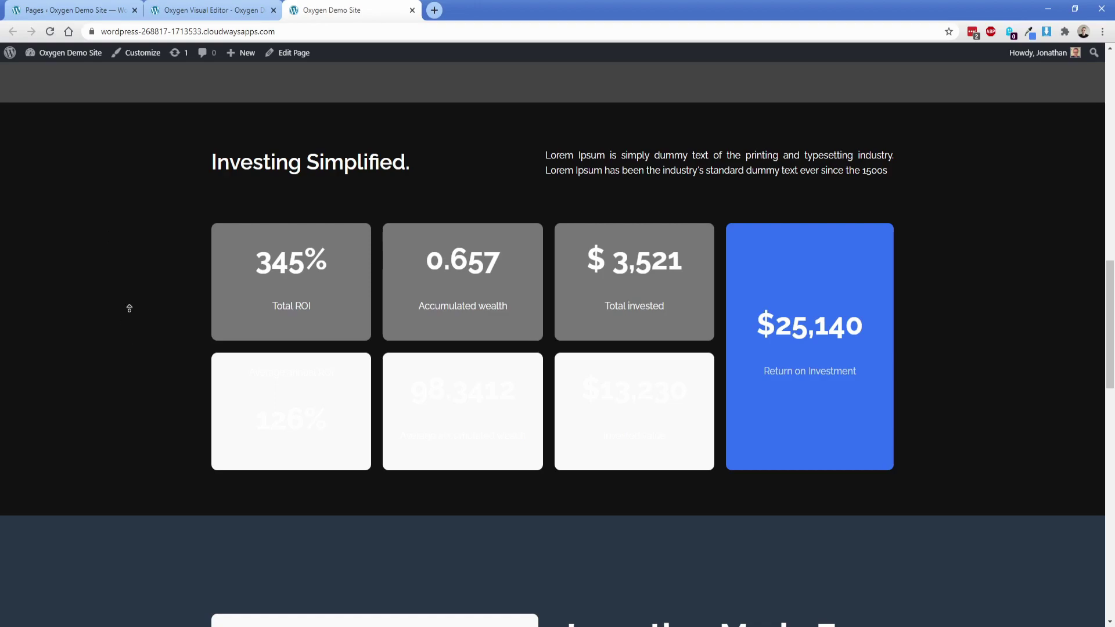
Scroll to the top and toggle Dark Mode on and off several times, leaving it off
{"action": "scroll", "coordinate": [130, 256], "scroll_direction": "up", "scroll_amount": 15}
{"action": "scroll", "coordinate": [131, 258], "scroll_direction": "up", "scroll_amount": 4}
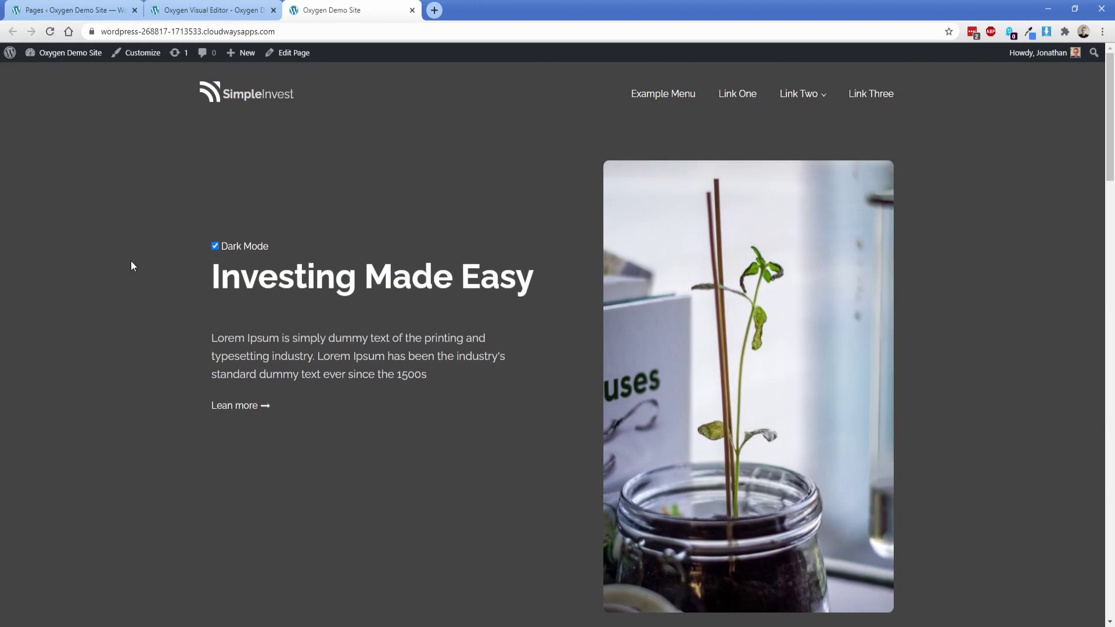
{"action": "left_click", "coordinate": [215, 246]}
{"action": "left_click", "coordinate": [215, 246]}
{"action": "left_click", "coordinate": [215, 246]}
{"action": "left_click", "coordinate": [215, 246]}
{"action": "left_click", "coordinate": [215, 246]}
{"action": "left_click", "coordinate": [214, 246]}
{"action": "left_click", "coordinate": [215, 246]}
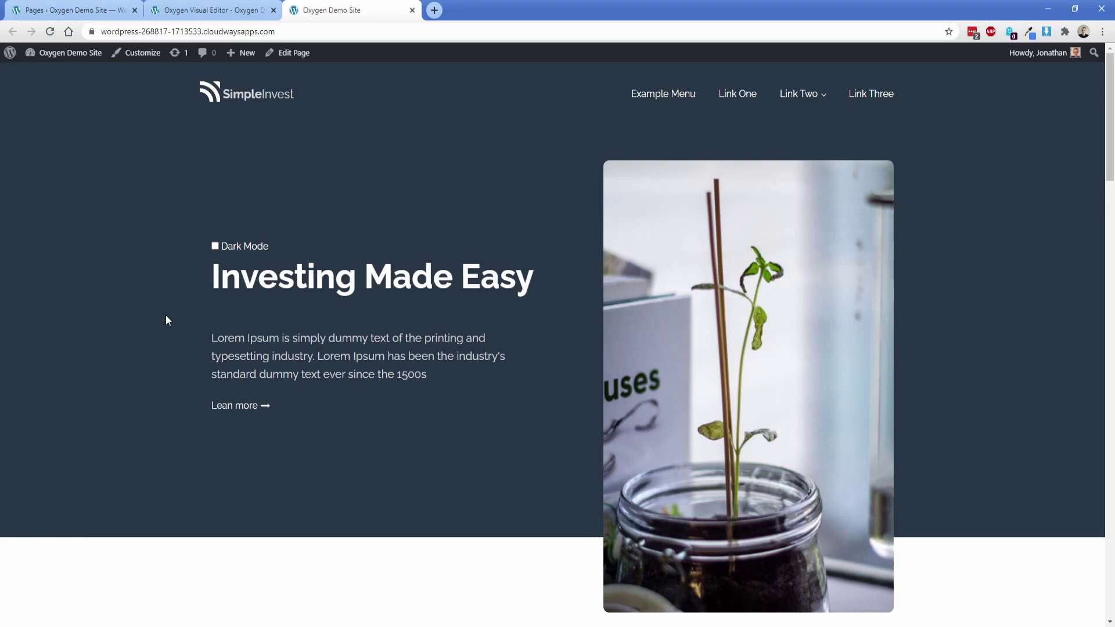
{"action": "key", "text": "alt+Tab"}
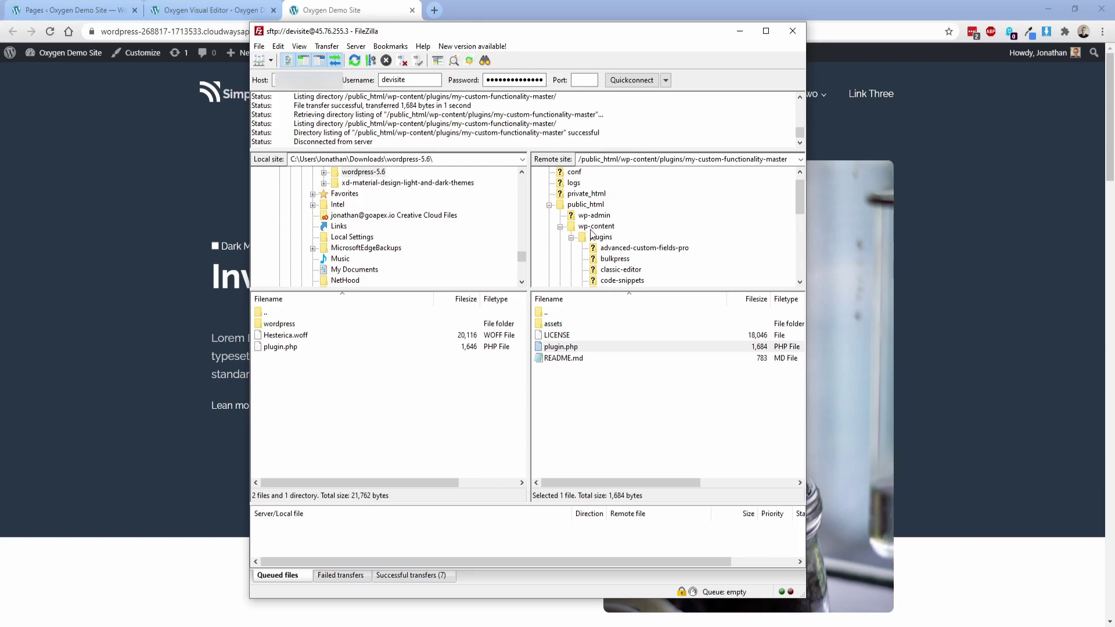
Check the scripts in the remote assets/js folder, then open plugin.php with View/Edit
{"action": "scroll", "coordinate": [595, 241], "scroll_direction": "down", "scroll_amount": 3}
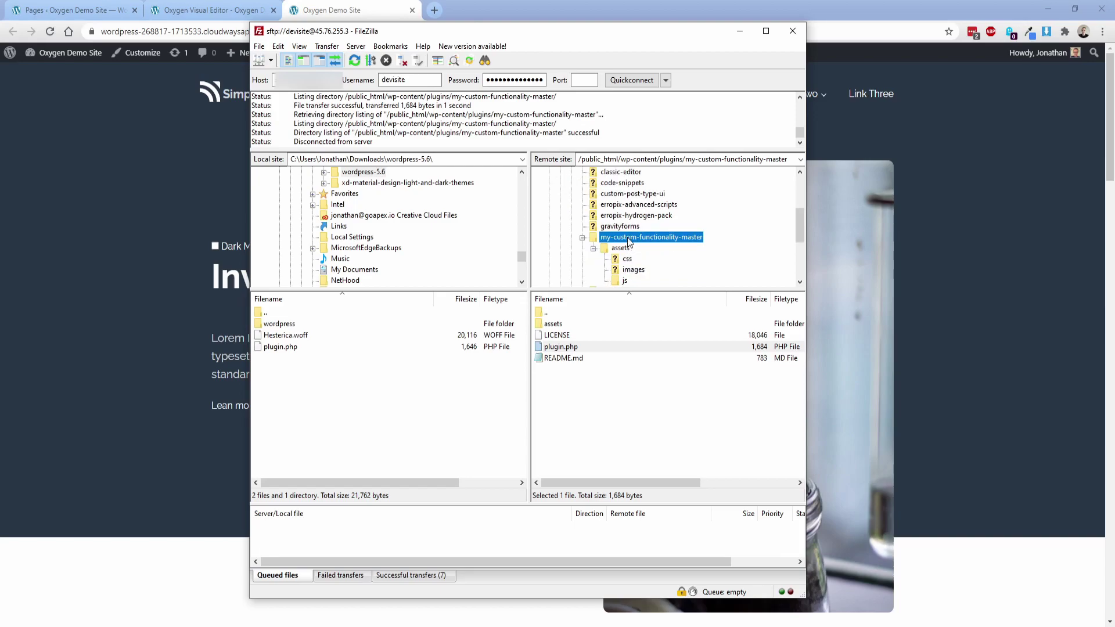
{"action": "left_click", "coordinate": [622, 248]}
{"action": "double_click", "coordinate": [548, 347]}
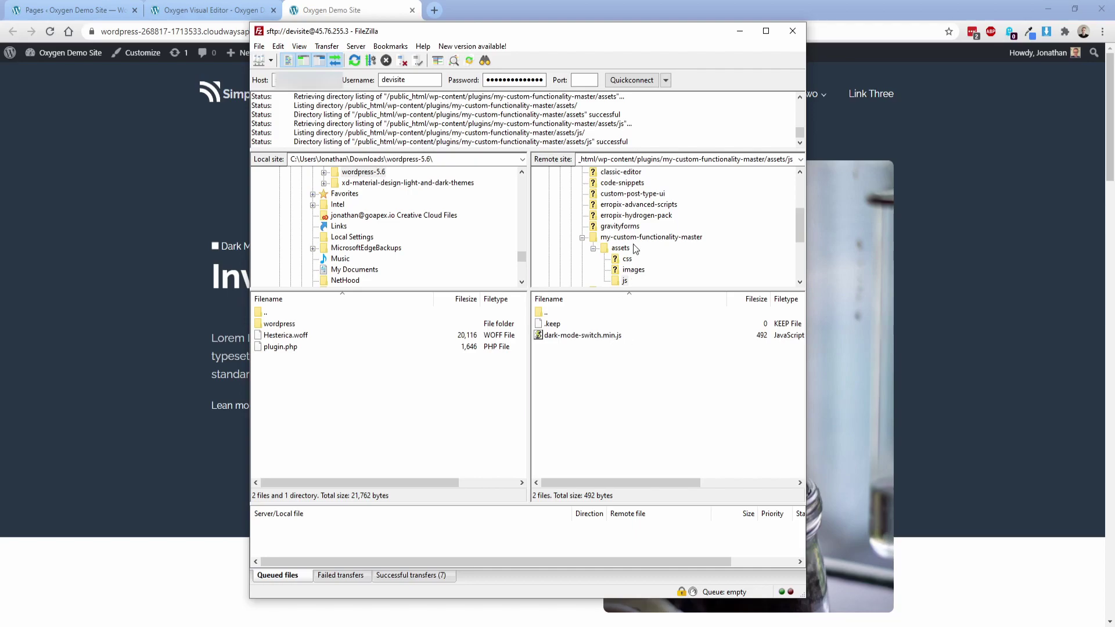
{"action": "left_click", "coordinate": [626, 239]}
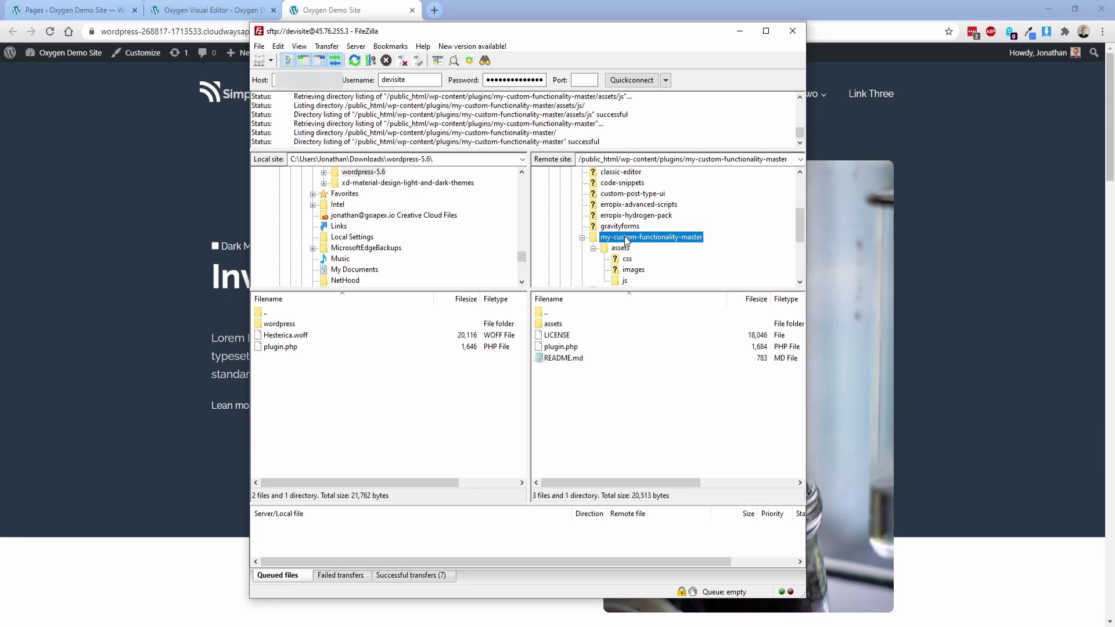
{"action": "right_click", "coordinate": [565, 348]}
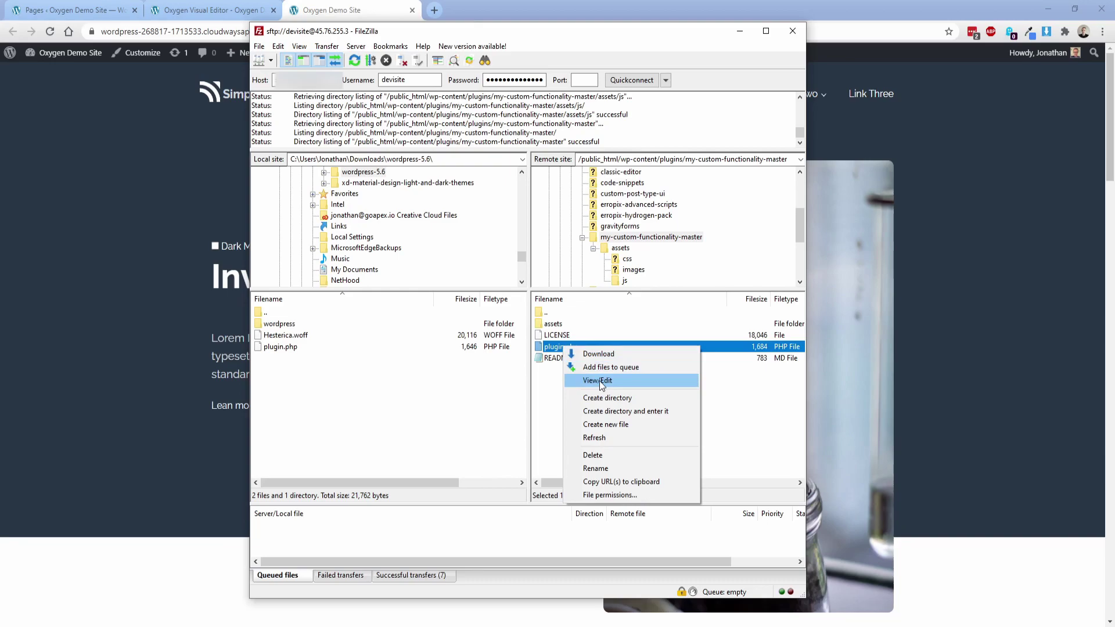
{"action": "left_click", "coordinate": [598, 380]}
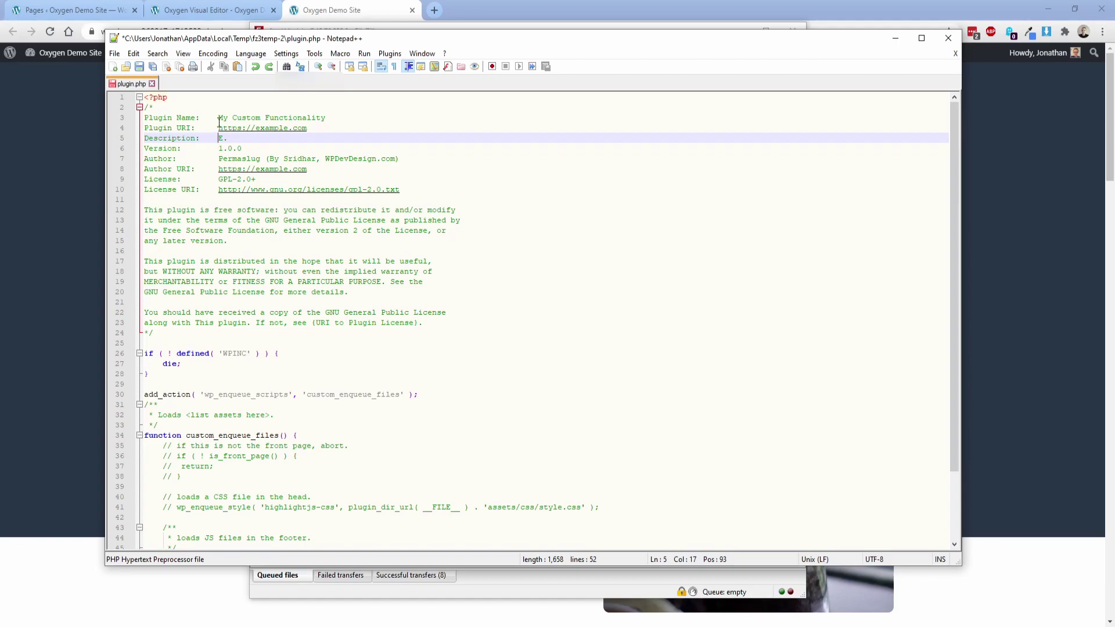
{"action": "left_click", "coordinate": [219, 118]}
{"action": "left_click", "coordinate": [335, 117], "text": "shift"}
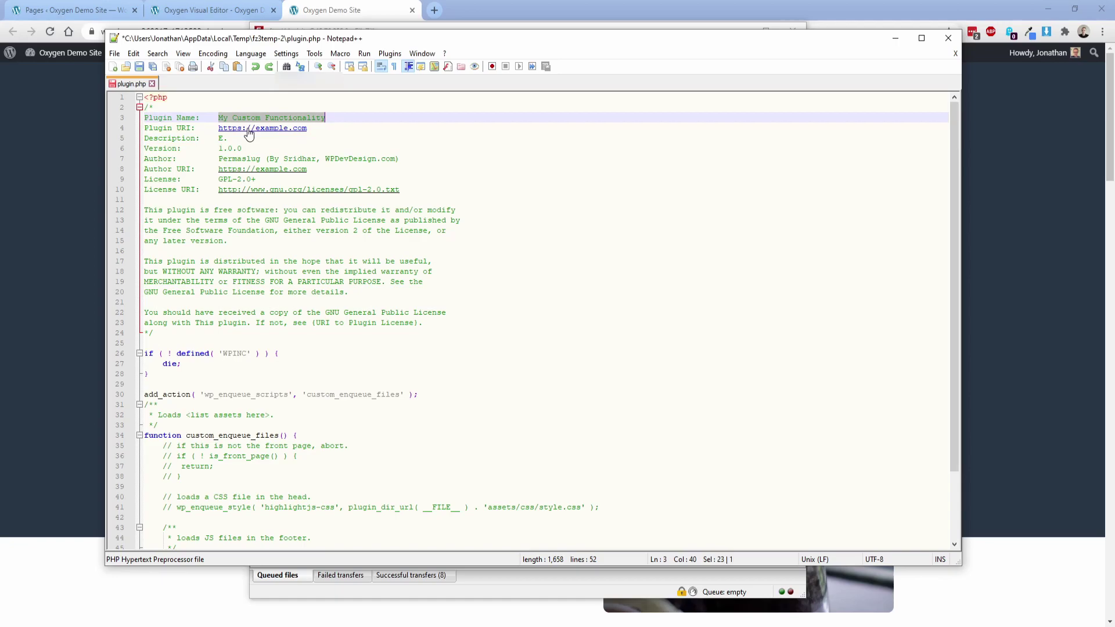
{"action": "double_click", "coordinate": [221, 139]}
{"action": "left_click", "coordinate": [223, 149]}
{"action": "left_click_drag", "start_coordinate": [228, 159], "coordinate": [297, 159]}
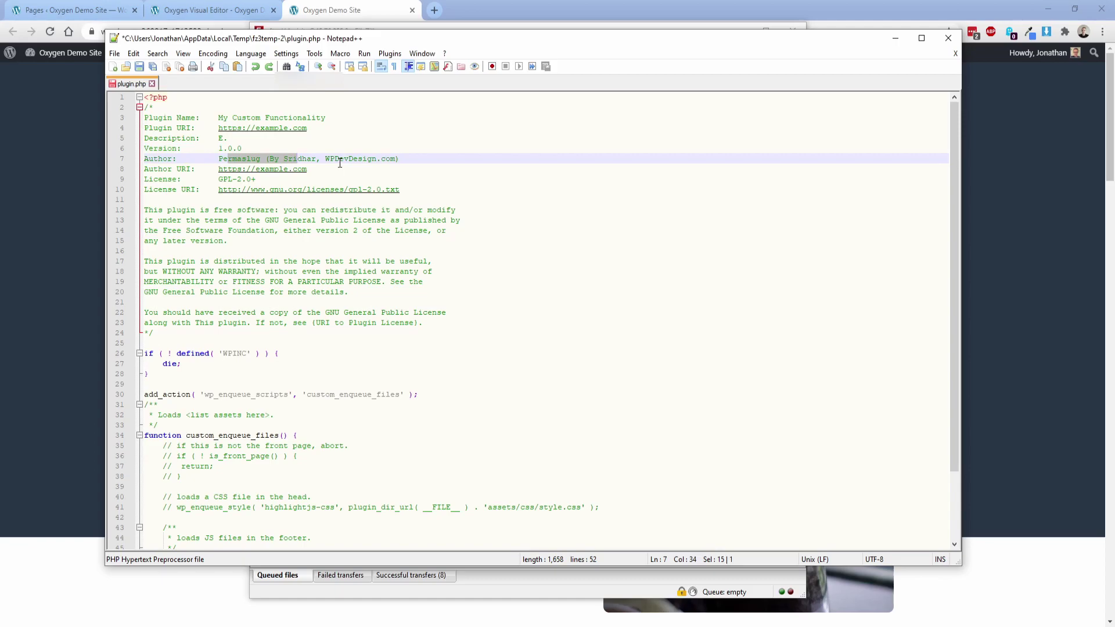
{"action": "scroll", "coordinate": [278, 232], "scroll_direction": "down", "scroll_amount": 3}
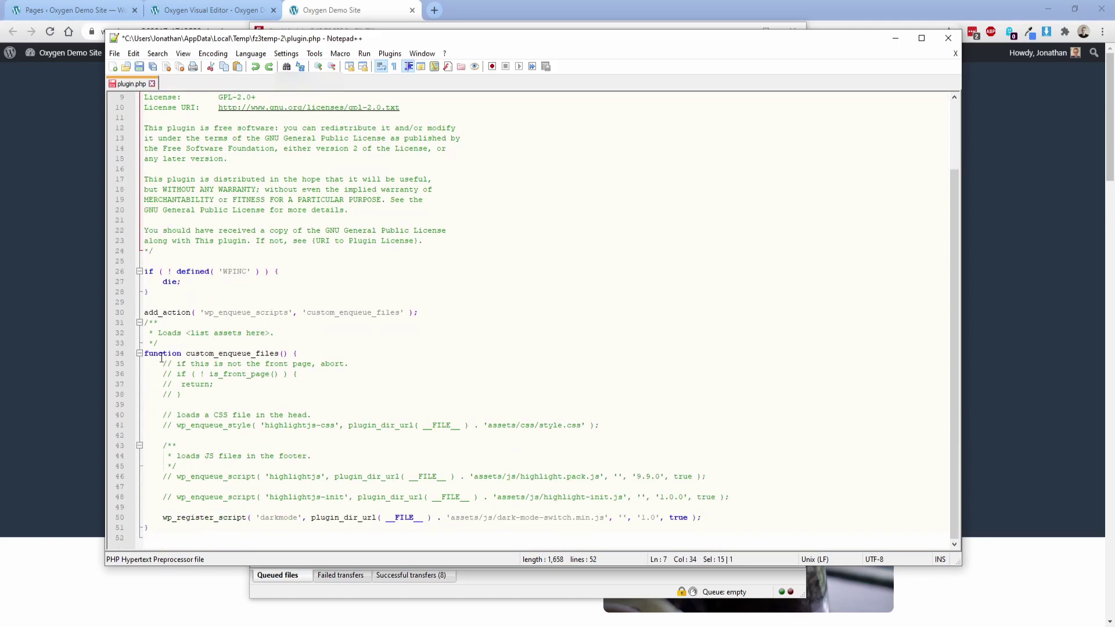
{"action": "left_click", "coordinate": [295, 353]}
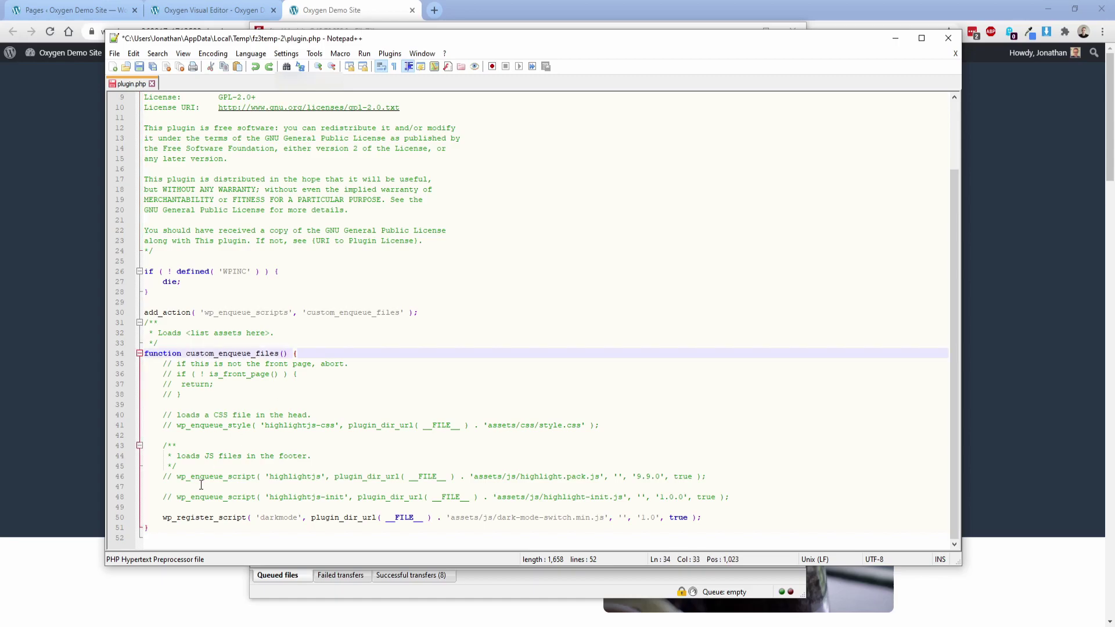
{"action": "left_click_drag", "start_coordinate": [732, 498], "coordinate": [140, 373]}
{"action": "triple_click", "coordinate": [227, 517]}
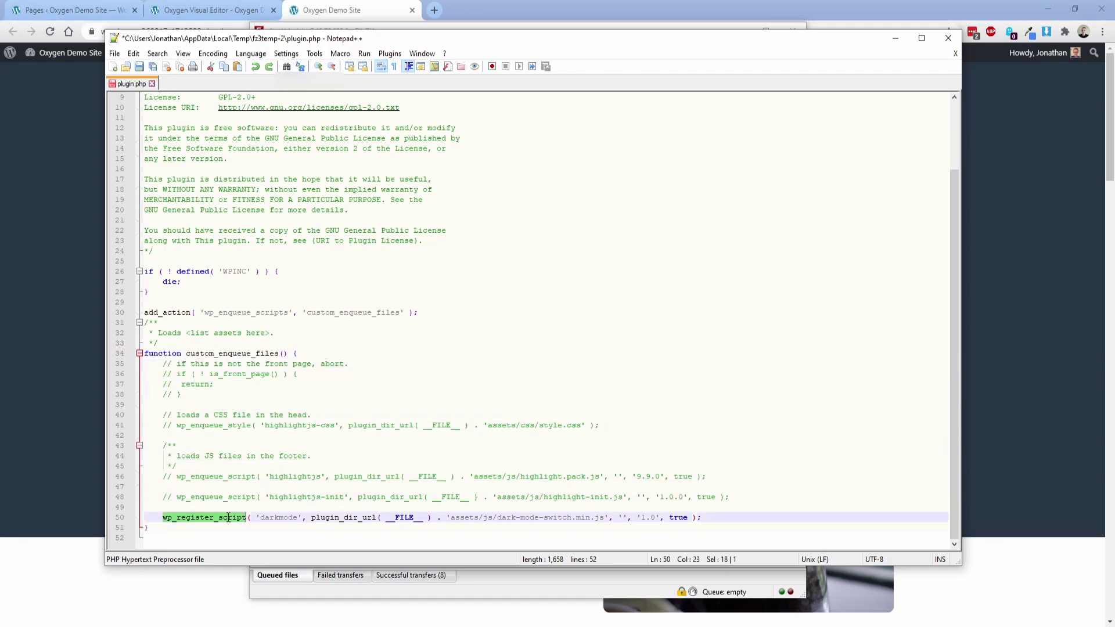
{"action": "left_click", "coordinate": [228, 517]}
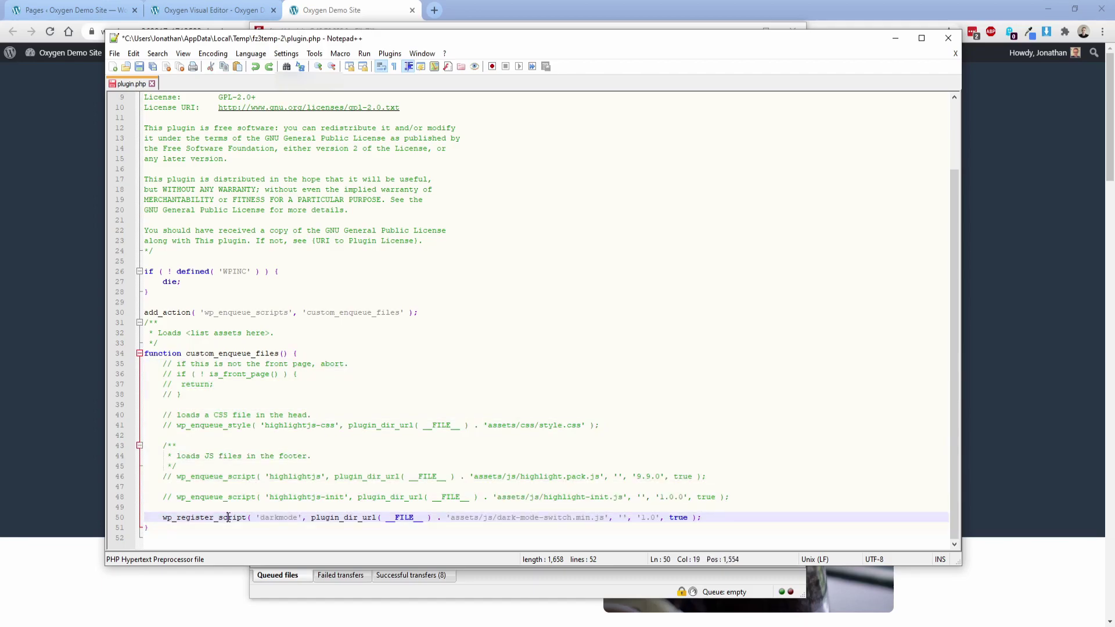
{"action": "double_click", "coordinate": [270, 517]}
{"action": "left_click_drag", "start_coordinate": [451, 518], "coordinate": [602, 520]}
{"action": "left_click", "coordinate": [706, 518]}
Bring the SimpleInvest page forward and toggle Dark Mode on and off twice, ending unchecked
{"action": "left_click", "coordinate": [99, 322]}
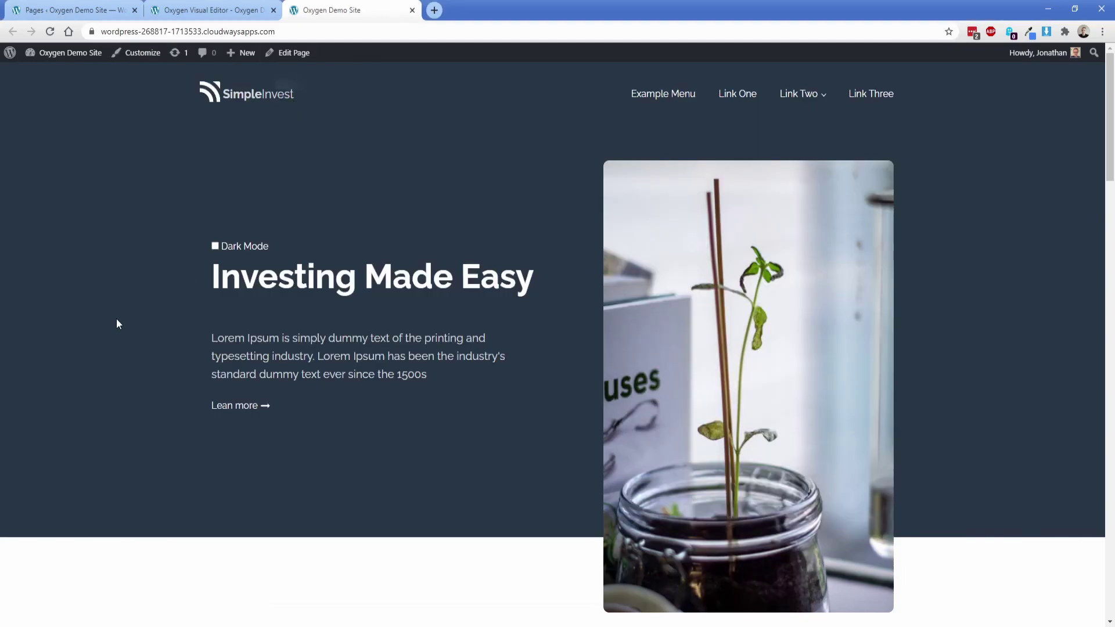
{"action": "left_click", "coordinate": [214, 246]}
{"action": "left_click", "coordinate": [215, 246]}
{"action": "left_click", "coordinate": [215, 246]}
{"action": "left_click", "coordinate": [215, 246]}
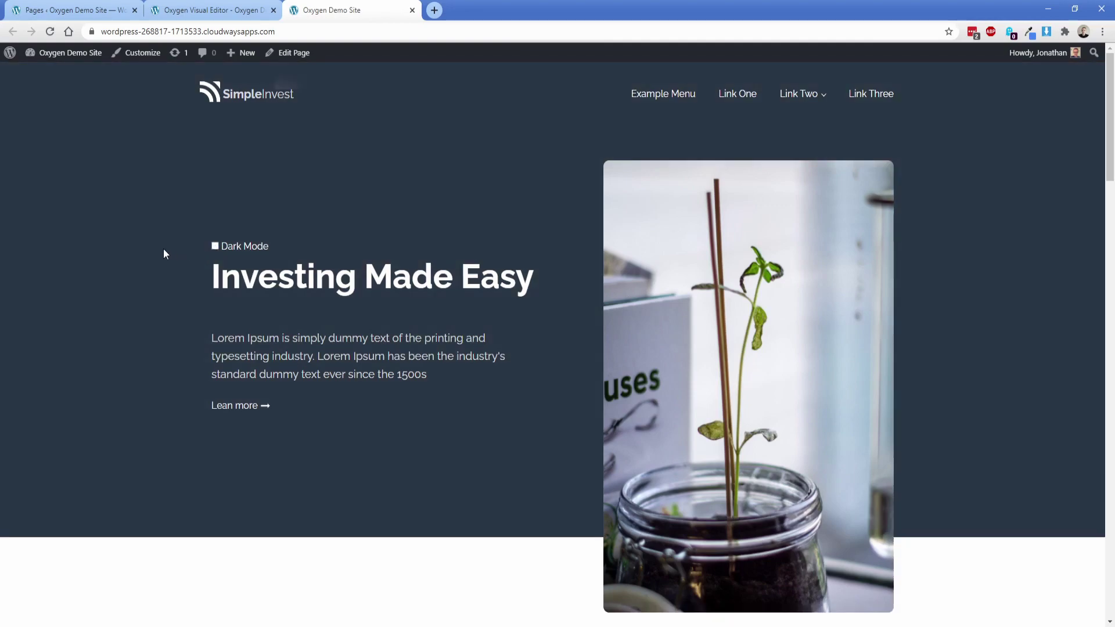